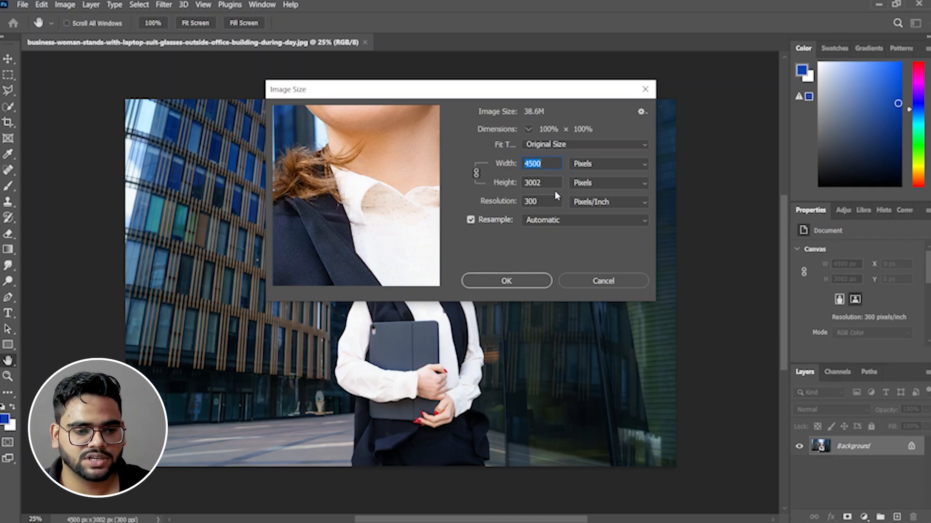
Step: Close the Image Size dialog and activate the Blur tool
{"action": "left_click", "coordinate": [584, 283]}
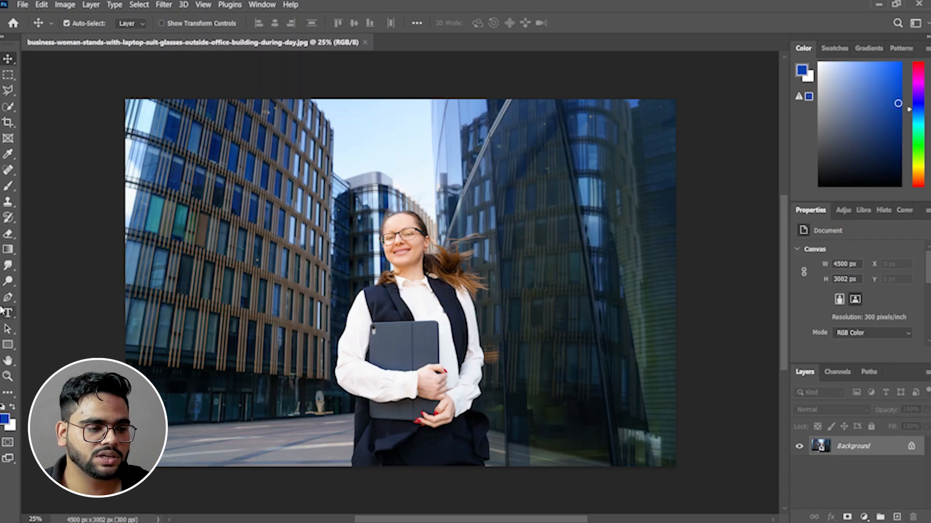
{"action": "right_click", "coordinate": [8, 265]}
{"action": "left_click", "coordinate": [73, 265]}
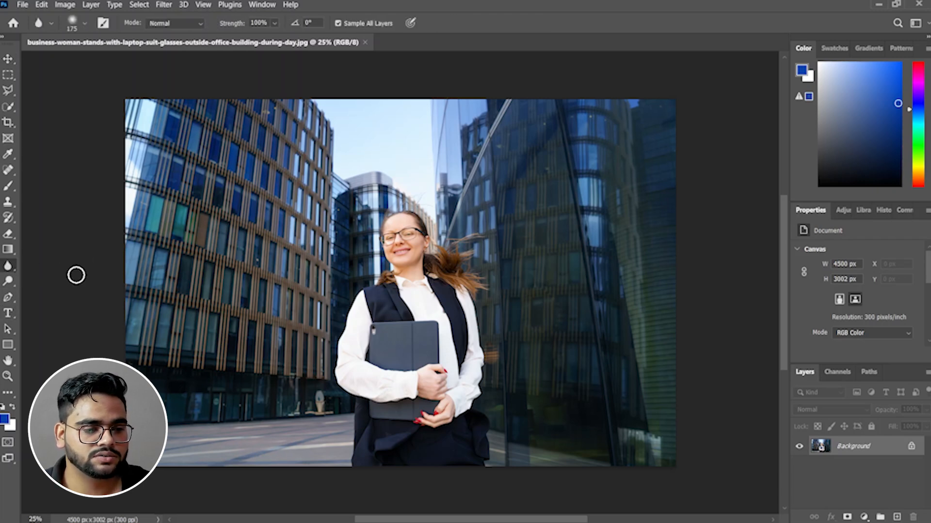
{"action": "left_click", "coordinate": [897, 517]}
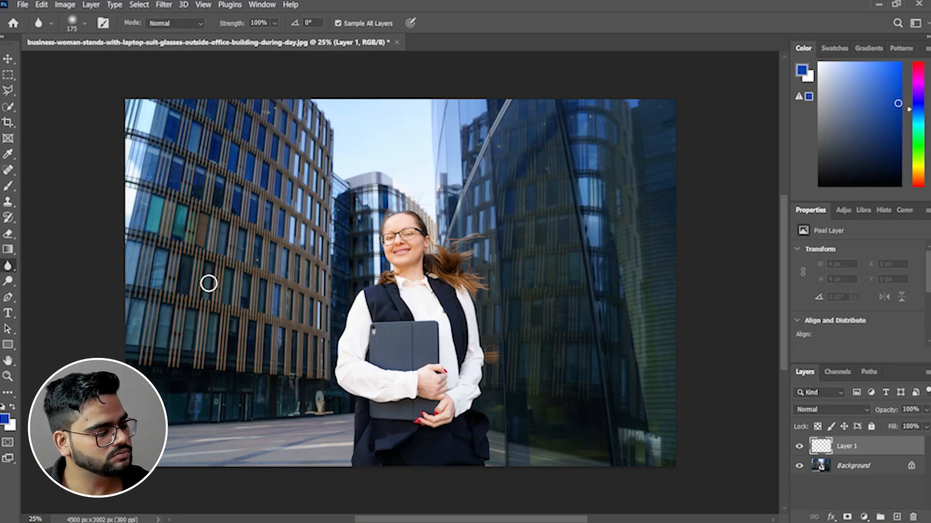
{"action": "key", "text": "ctrl+z"}
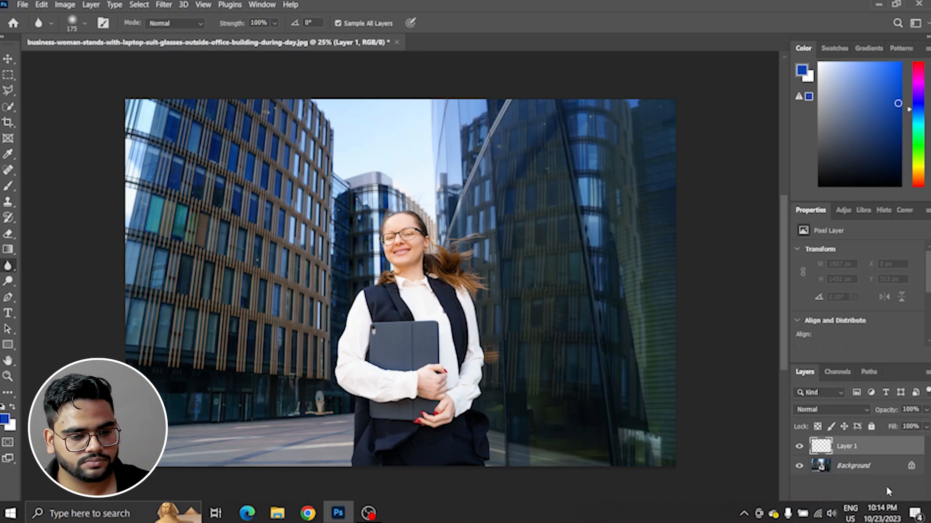
{"action": "left_click", "coordinate": [867, 466]}
{"action": "left_click", "coordinate": [854, 450]}
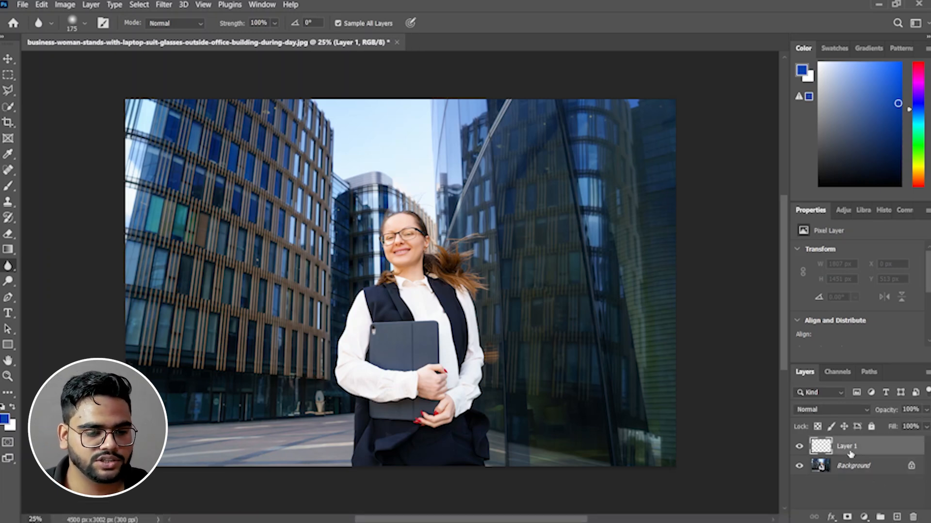
{"action": "key", "text": "Delete"}
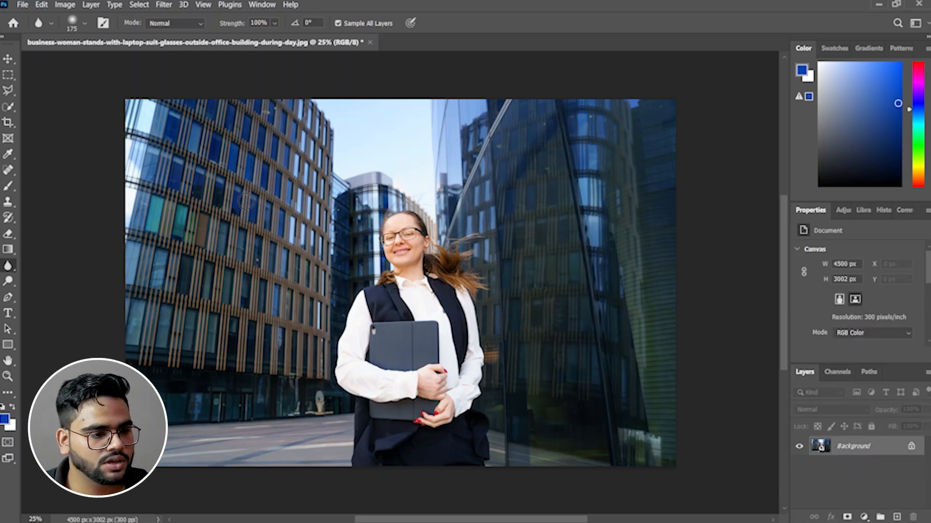
Step: Resize the image to 900 pixels wide with proportions linked, keeping the resolution at 300 pixels/inch
{"action": "left_click", "coordinate": [65, 4]}
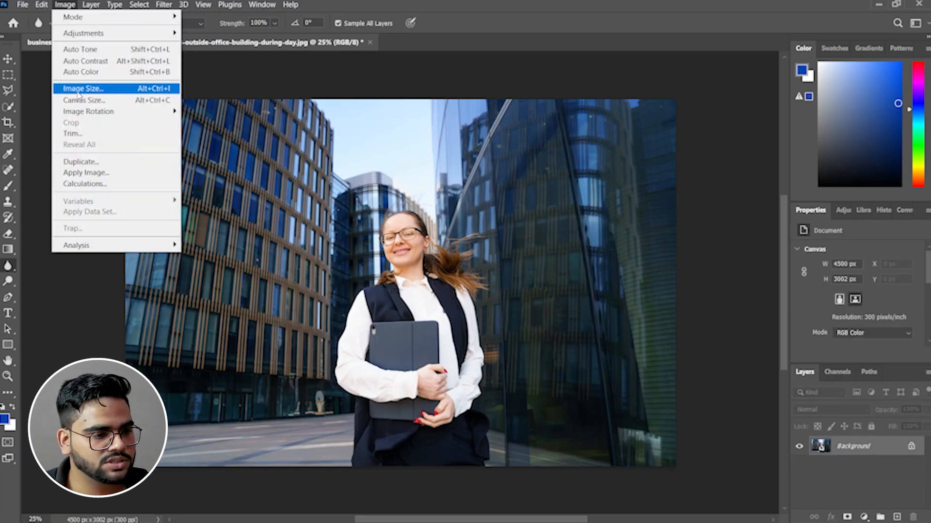
{"action": "left_click", "coordinate": [80, 88]}
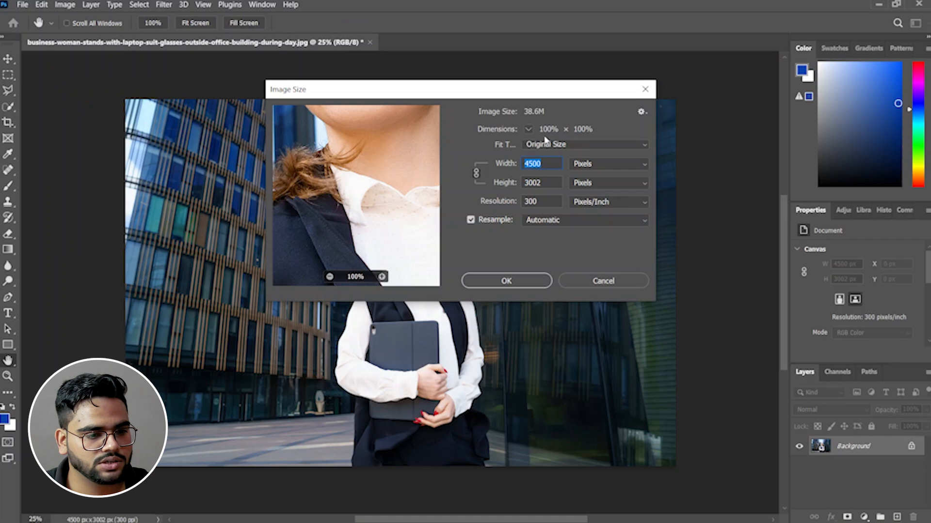
{"action": "left_click", "coordinate": [594, 149]}
{"action": "left_click", "coordinate": [595, 150]}
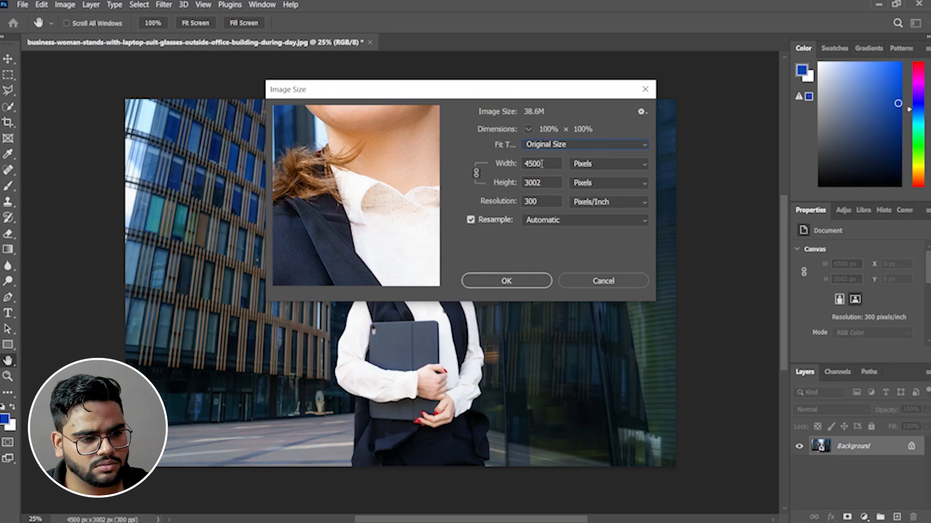
{"action": "left_click_drag", "start_coordinate": [545, 165], "coordinate": [523, 170]}
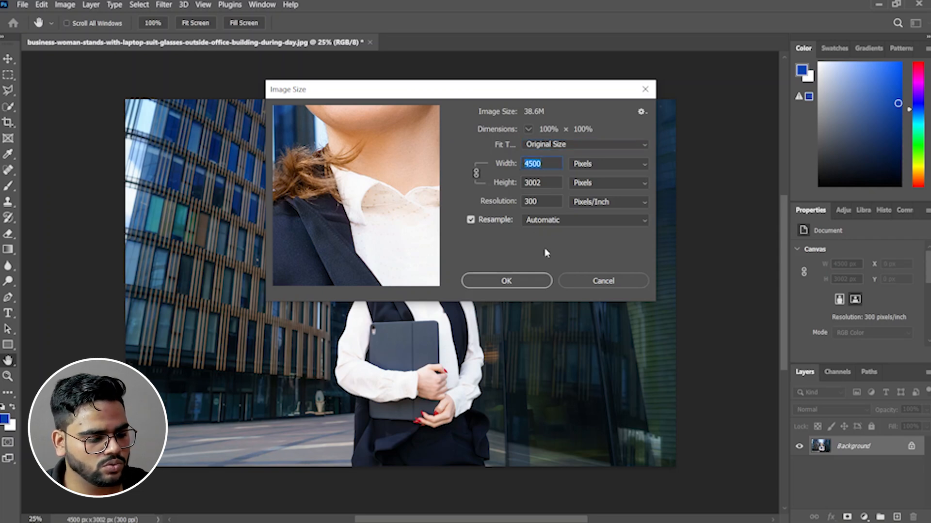
{"action": "type", "text": "900"}
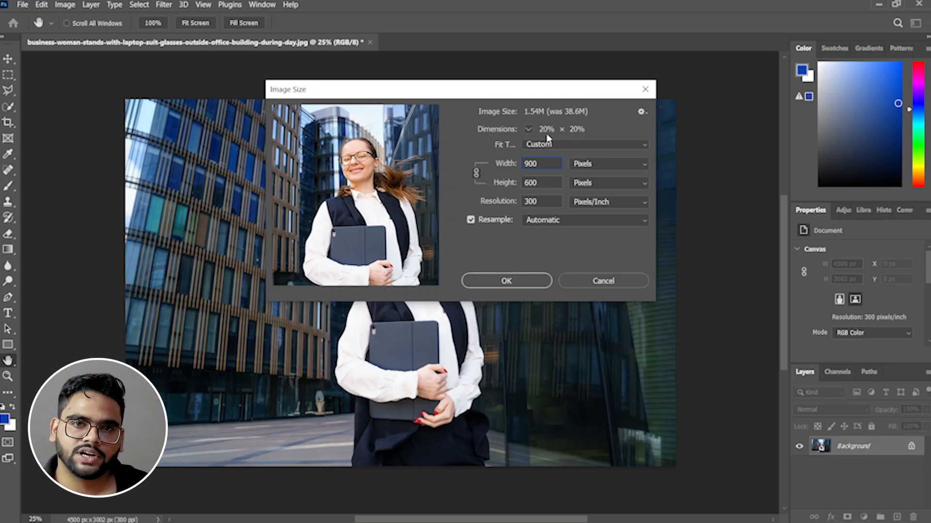
{"action": "left_click", "coordinate": [505, 283]}
Step: Undo the trial blur on the building behind the woman
{"action": "scroll", "coordinate": [414, 271], "scroll_direction": "up", "scroll_amount": 2}
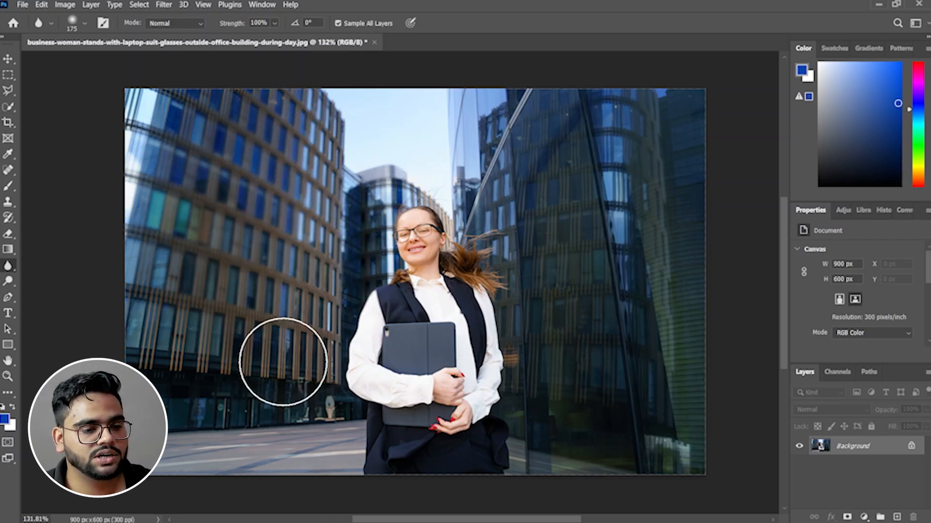
{"action": "key", "text": "ctrl+z"}
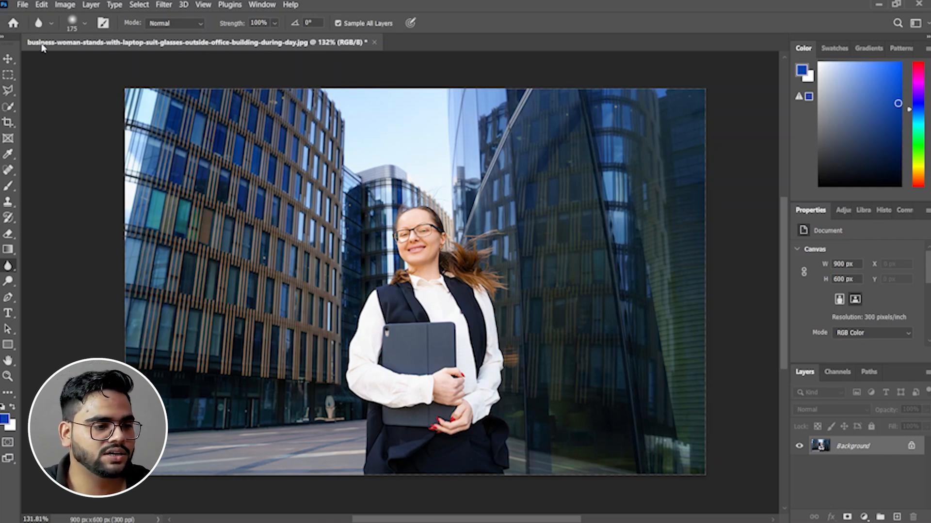
Step: Examine the Blur tool's brush presets and its Brush Settings
{"action": "left_click", "coordinate": [84, 23]}
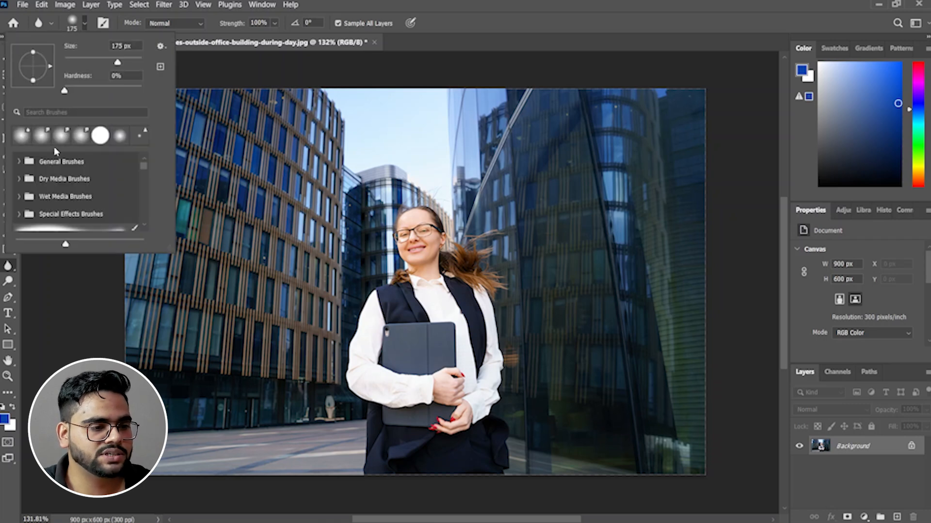
{"action": "scroll", "coordinate": [55, 189], "scroll_direction": "down", "scroll_amount": 2}
{"action": "scroll", "coordinate": [55, 190], "scroll_direction": "up", "scroll_amount": 2}
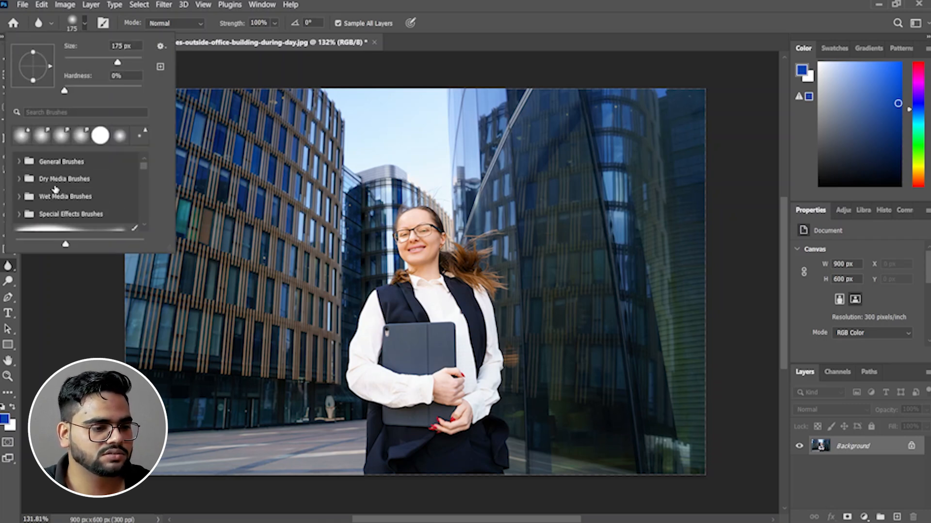
{"action": "scroll", "coordinate": [36, 199], "scroll_direction": "down", "scroll_amount": 2}
{"action": "scroll", "coordinate": [36, 198], "scroll_direction": "down", "scroll_amount": 1}
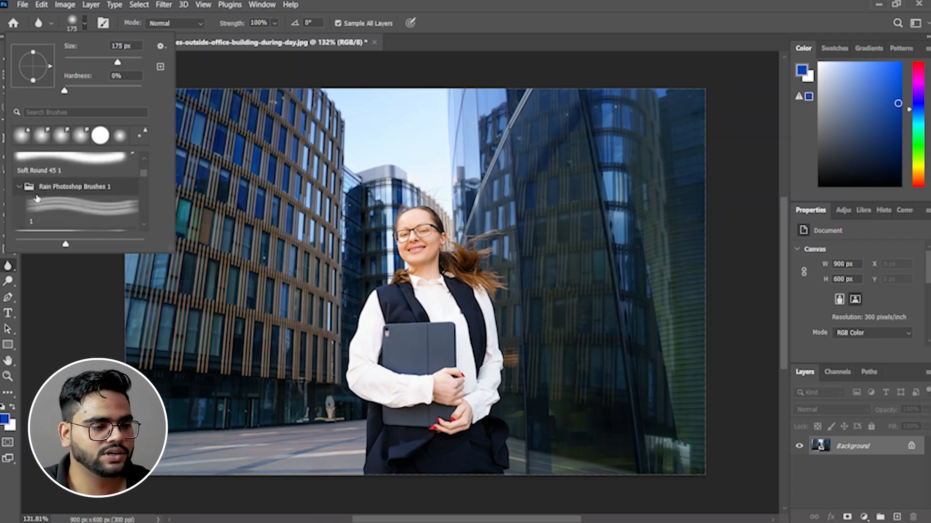
{"action": "scroll", "coordinate": [38, 195], "scroll_direction": "up", "scroll_amount": 3}
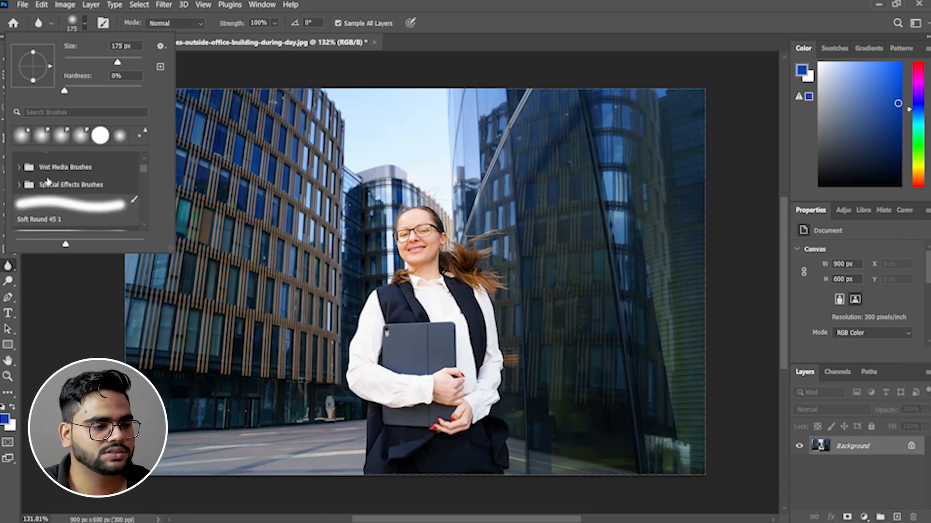
{"action": "left_click", "coordinate": [104, 28]}
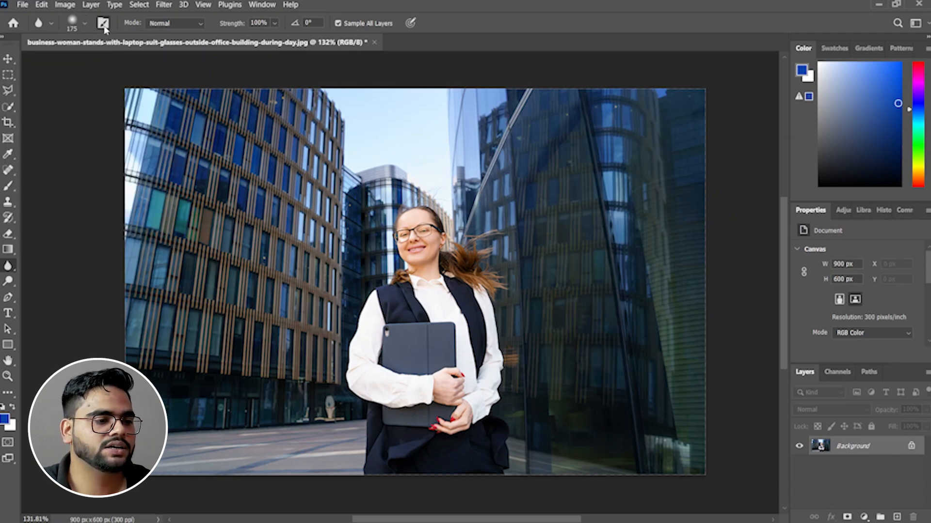
{"action": "left_click", "coordinate": [103, 26]}
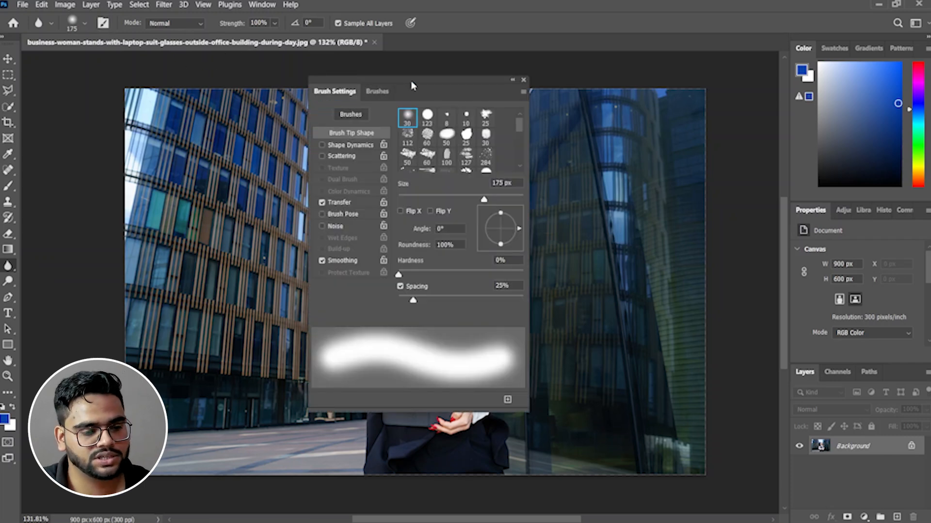
{"action": "left_click", "coordinate": [523, 80]}
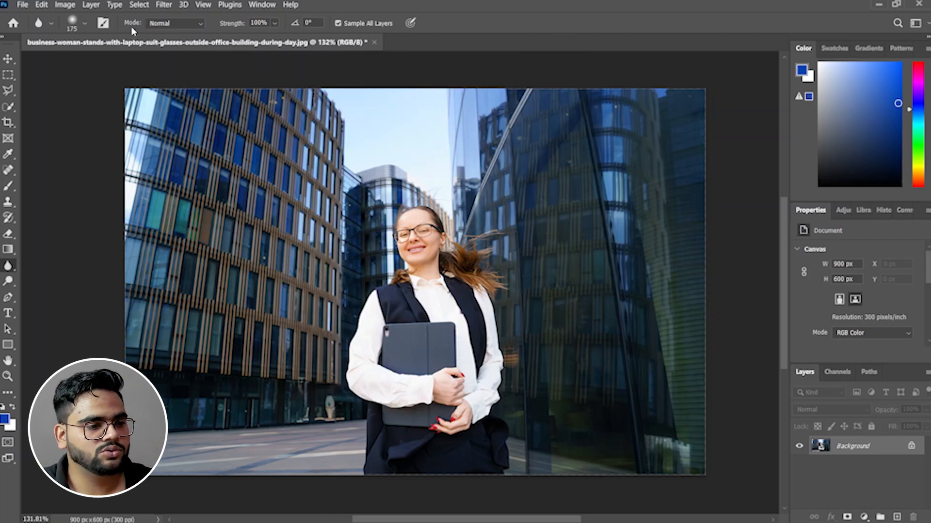
Step: Set the Blur tool's mode to Normal and its strength to 50%
{"action": "left_click", "coordinate": [165, 24]}
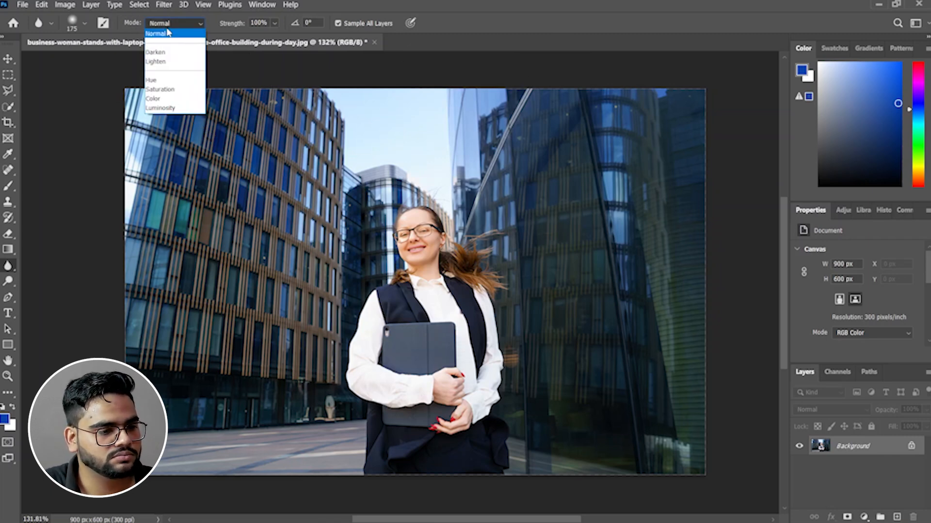
{"action": "left_click", "coordinate": [167, 31]}
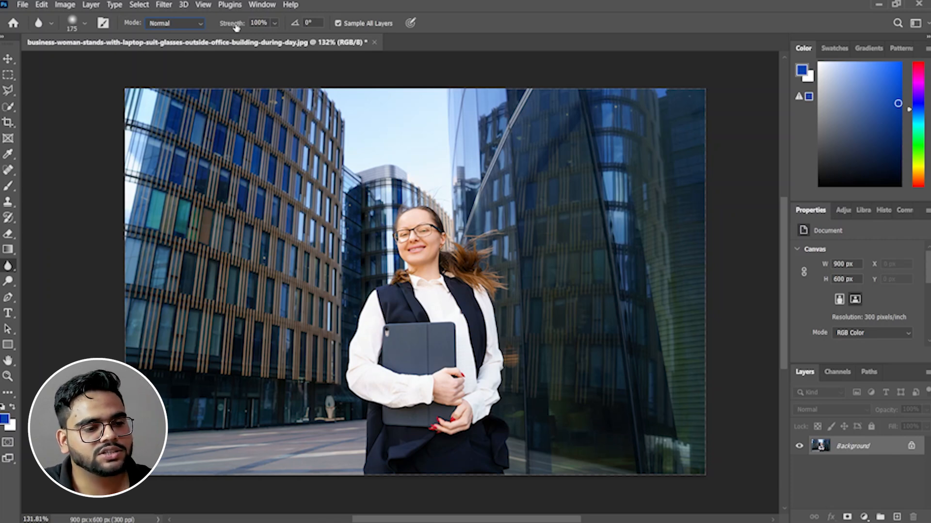
{"action": "left_click", "coordinate": [274, 23]}
{"action": "left_click_drag", "start_coordinate": [290, 37], "coordinate": [261, 46]}
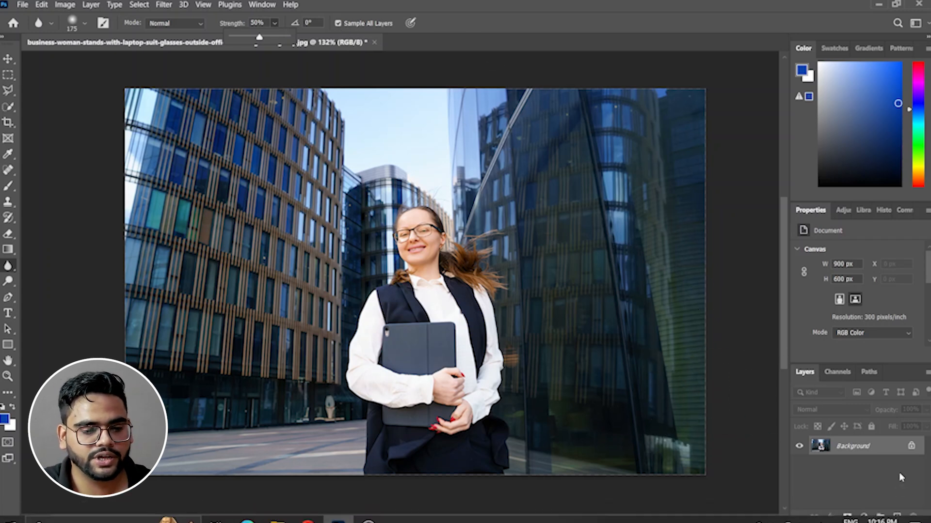
Step: Add a new empty layer above the background and set the blur brush to 177 px with 0% hardness
{"action": "left_click", "coordinate": [896, 518]}
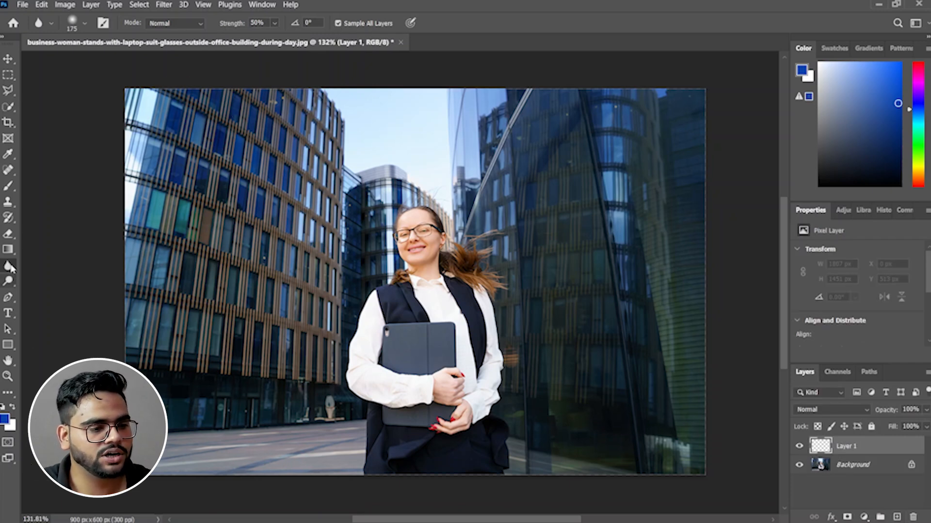
{"action": "left_click", "coordinate": [75, 26]}
{"action": "left_click_drag", "start_coordinate": [117, 62], "coordinate": [101, 63]}
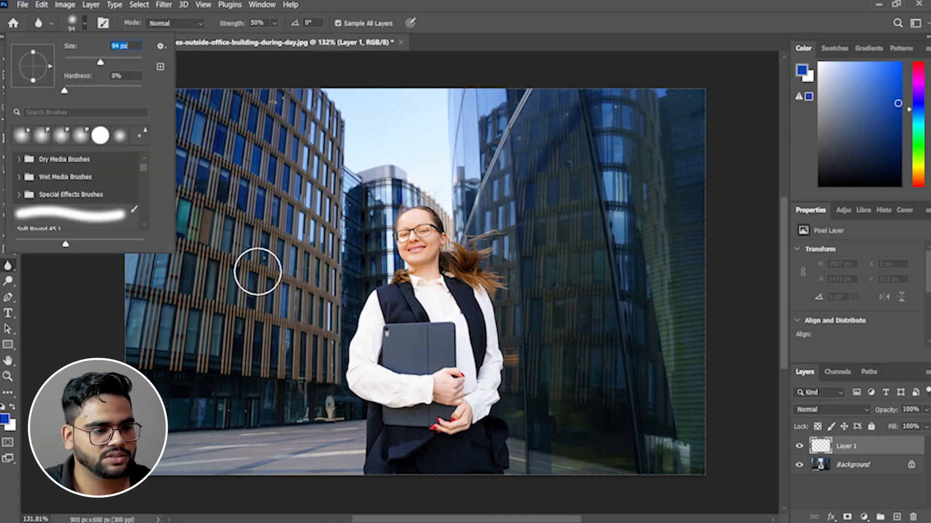
{"action": "left_click_drag", "start_coordinate": [100, 63], "coordinate": [118, 62]}
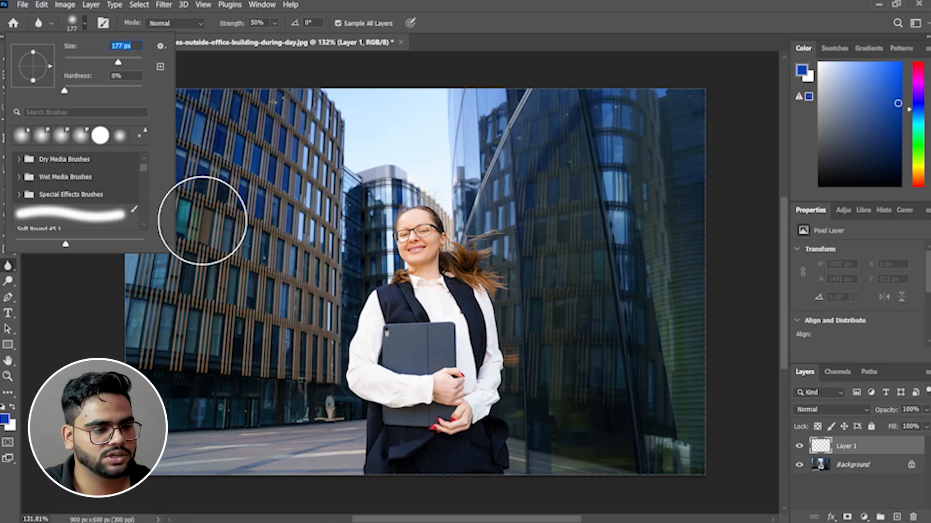
{"action": "left_click", "coordinate": [64, 91]}
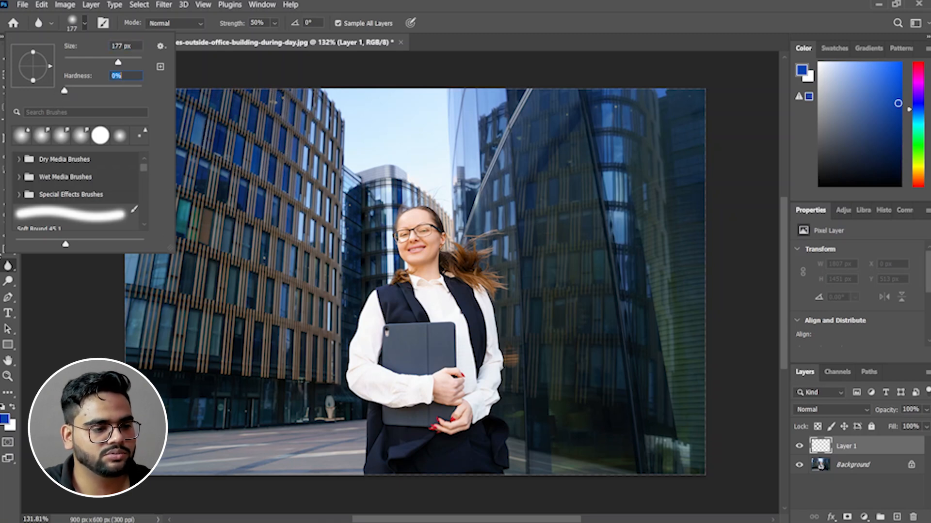
{"action": "left_click", "coordinate": [247, 70]}
Step: Raise the blur strength to 100% and paint blur over the buildings on both sides of the woman
{"action": "left_click", "coordinate": [276, 23]}
{"action": "left_click_drag", "start_coordinate": [279, 37], "coordinate": [324, 39]}
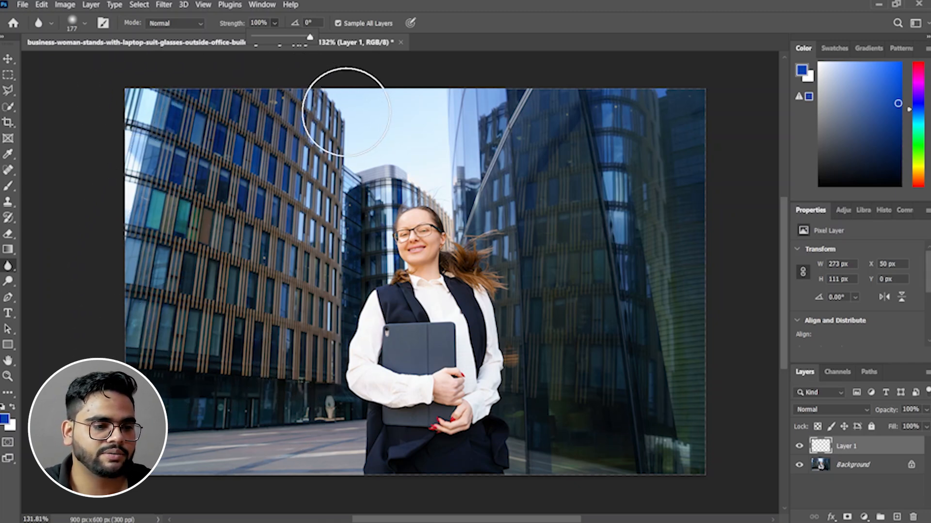
{"action": "mouse_move", "coordinate": [135, 107]}
{"action": "left_mouse_down"}
{"action": "mouse_move", "coordinate": [161, 409]}
{"action": "mouse_move", "coordinate": [198, 149]}
{"action": "mouse_move", "coordinate": [192, 251]}
{"action": "mouse_move", "coordinate": [211, 293]}
{"action": "mouse_move", "coordinate": [213, 267]}
{"action": "mouse_move", "coordinate": [263, 202]}
{"action": "mouse_move", "coordinate": [257, 134]}
{"action": "mouse_move", "coordinate": [281, 131]}
{"action": "mouse_move", "coordinate": [298, 145]}
{"action": "mouse_move", "coordinate": [283, 108]}
{"action": "mouse_move", "coordinate": [314, 162]}
{"action": "mouse_move", "coordinate": [295, 313]}
{"action": "mouse_move", "coordinate": [263, 393]}
{"action": "mouse_move", "coordinate": [261, 241]}
{"action": "mouse_move", "coordinate": [294, 349]}
{"action": "mouse_move", "coordinate": [273, 283]}
{"action": "mouse_move", "coordinate": [267, 344]}
{"action": "mouse_move", "coordinate": [175, 225]}
{"action": "mouse_move", "coordinate": [193, 143]}
{"action": "mouse_move", "coordinate": [213, 120]}
{"action": "mouse_move", "coordinate": [196, 101]}
{"action": "mouse_move", "coordinate": [211, 146]}
{"action": "mouse_move", "coordinate": [218, 235]}
{"action": "mouse_move", "coordinate": [241, 291]}
{"action": "mouse_move", "coordinate": [280, 345]}
{"action": "mouse_move", "coordinate": [298, 352]}
{"action": "mouse_move", "coordinate": [298, 367]}
{"action": "mouse_move", "coordinate": [200, 370]}
{"action": "mouse_move", "coordinate": [152, 335]}
{"action": "mouse_move", "coordinate": [160, 265]}
{"action": "mouse_move", "coordinate": [238, 211]}
{"action": "mouse_move", "coordinate": [277, 202]}
{"action": "mouse_move", "coordinate": [308, 167]}
{"action": "mouse_move", "coordinate": [154, 152]}
{"action": "mouse_move", "coordinate": [141, 196]}
{"action": "mouse_move", "coordinate": [138, 313]}
{"action": "mouse_move", "coordinate": [163, 350]}
{"action": "mouse_move", "coordinate": [268, 355]}
{"action": "mouse_move", "coordinate": [298, 346]}
{"action": "mouse_move", "coordinate": [324, 172]}
{"action": "mouse_move", "coordinate": [311, 126]}
{"action": "mouse_move", "coordinate": [213, 97]}
{"action": "mouse_move", "coordinate": [131, 110]}
{"action": "mouse_move", "coordinate": [159, 215]}
{"action": "mouse_move", "coordinate": [159, 338]}
{"action": "mouse_move", "coordinate": [148, 360]}
{"action": "mouse_move", "coordinate": [266, 363]}
{"action": "mouse_move", "coordinate": [291, 345]}
{"action": "mouse_move", "coordinate": [306, 287]}
{"action": "mouse_move", "coordinate": [308, 144]}
{"action": "left_mouse_up"}
{"action": "mouse_move", "coordinate": [150, 111]}
{"action": "left_mouse_down"}
{"action": "mouse_move", "coordinate": [184, 372]}
{"action": "mouse_move", "coordinate": [257, 372]}
{"action": "mouse_move", "coordinate": [224, 168]}
{"action": "mouse_move", "coordinate": [150, 216]}
{"action": "left_mouse_up"}
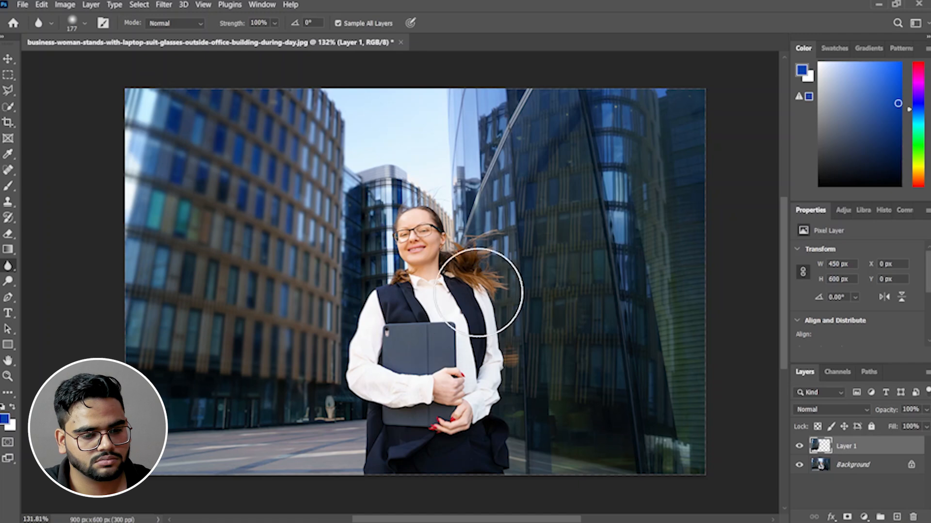
{"action": "mouse_move", "coordinate": [497, 150]}
{"action": "left_mouse_down"}
{"action": "mouse_move", "coordinate": [501, 204]}
{"action": "mouse_move", "coordinate": [534, 221]}
{"action": "mouse_move", "coordinate": [592, 287]}
{"action": "mouse_move", "coordinate": [588, 424]}
{"action": "mouse_move", "coordinate": [652, 250]}
{"action": "mouse_move", "coordinate": [638, 302]}
{"action": "mouse_move", "coordinate": [667, 273]}
{"action": "mouse_move", "coordinate": [682, 521]}
{"action": "mouse_move", "coordinate": [672, 468]}
{"action": "mouse_move", "coordinate": [672, 136]}
{"action": "mouse_move", "coordinate": [668, 176]}
{"action": "mouse_move", "coordinate": [529, 299]}
{"action": "mouse_move", "coordinate": [497, 172]}
{"action": "mouse_move", "coordinate": [557, 281]}
{"action": "mouse_move", "coordinate": [556, 439]}
{"action": "mouse_move", "coordinate": [597, 458]}
{"action": "mouse_move", "coordinate": [626, 441]}
{"action": "mouse_move", "coordinate": [594, 209]}
{"action": "mouse_move", "coordinate": [554, 169]}
{"action": "mouse_move", "coordinate": [486, 131]}
{"action": "mouse_move", "coordinate": [481, 114]}
{"action": "mouse_move", "coordinate": [488, 121]}
{"action": "mouse_move", "coordinate": [210, 128]}
{"action": "mouse_move", "coordinate": [231, 260]}
{"action": "mouse_move", "coordinate": [252, 277]}
{"action": "mouse_move", "coordinate": [315, 208]}
{"action": "mouse_move", "coordinate": [327, 285]}
{"action": "mouse_move", "coordinate": [349, 226]}
{"action": "mouse_move", "coordinate": [351, 261]}
{"action": "mouse_move", "coordinate": [349, 191]}
{"action": "mouse_move", "coordinate": [369, 182]}
{"action": "mouse_move", "coordinate": [371, 146]}
{"action": "mouse_move", "coordinate": [436, 155]}
{"action": "mouse_move", "coordinate": [459, 172]}
{"action": "mouse_move", "coordinate": [437, 155]}
{"action": "mouse_move", "coordinate": [362, 156]}
{"action": "mouse_move", "coordinate": [377, 152]}
{"action": "mouse_move", "coordinate": [345, 171]}
{"action": "mouse_move", "coordinate": [228, 298]}
{"action": "mouse_move", "coordinate": [160, 398]}
{"action": "mouse_move", "coordinate": [232, 389]}
{"action": "mouse_move", "coordinate": [216, 387]}
{"action": "mouse_move", "coordinate": [249, 397]}
{"action": "mouse_move", "coordinate": [284, 382]}
{"action": "mouse_move", "coordinate": [293, 402]}
{"action": "mouse_move", "coordinate": [303, 400]}
{"action": "mouse_move", "coordinate": [189, 390]}
{"action": "left_mouse_up"}
Step: Reduce the blur brush to 50 px and blur the background around the small statue beside the woman's arm
{"action": "key", "text": "["}
{"action": "key", "text": "bracketleft"}
{"action": "key", "text": "bracketleft"}
{"action": "key", "text": "bracketleft"}
{"action": "key", "text": "bracketleft"}
{"action": "key", "text": "bracketleft"}
{"action": "key", "text": "bracketleft"}
{"action": "key", "text": "bracketleft"}
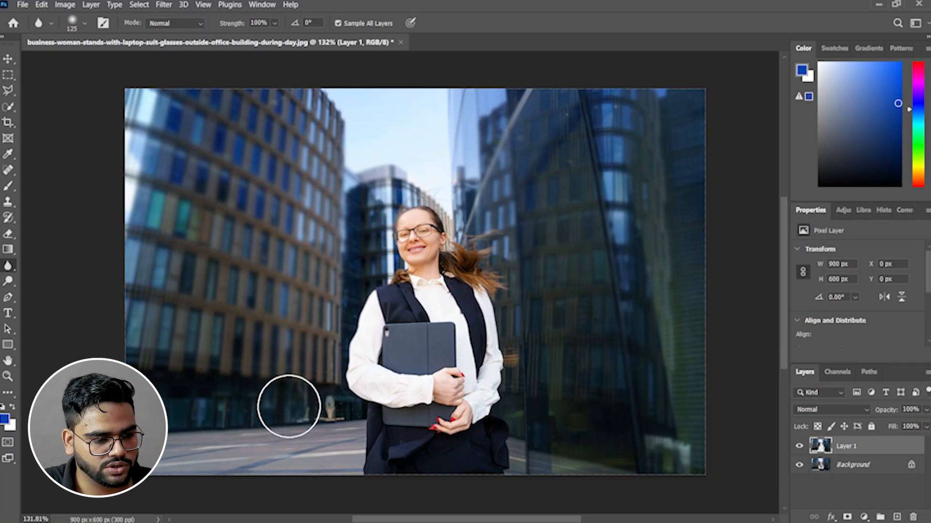
{"action": "mouse_move", "coordinate": [337, 406]}
{"action": "left_mouse_down"}
{"action": "mouse_move", "coordinate": [326, 409]}
{"action": "mouse_move", "coordinate": [354, 411]}
{"action": "mouse_move", "coordinate": [322, 415]}
{"action": "left_mouse_up"}
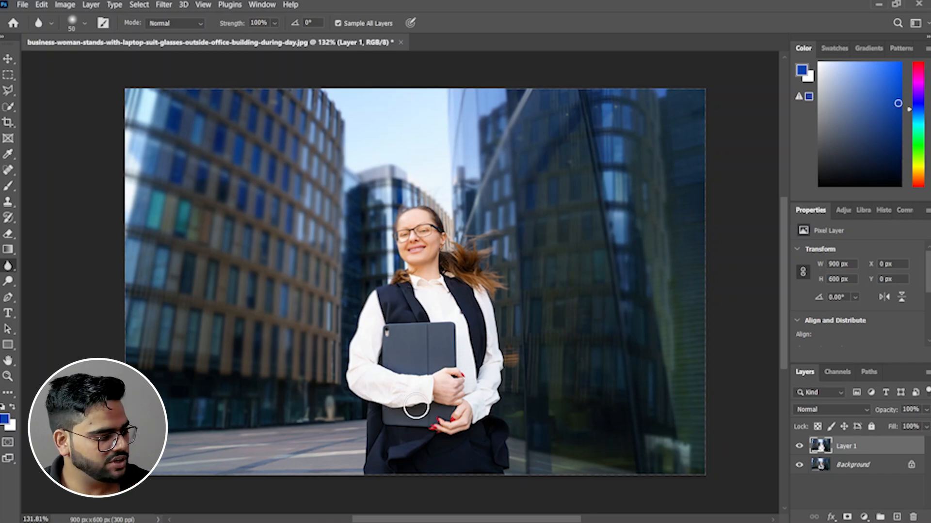
Step: Toggle Layer 1's visibility to compare the photo with and without the background blur
{"action": "scroll", "coordinate": [405, 344], "scroll_direction": "up", "scroll_amount": 4}
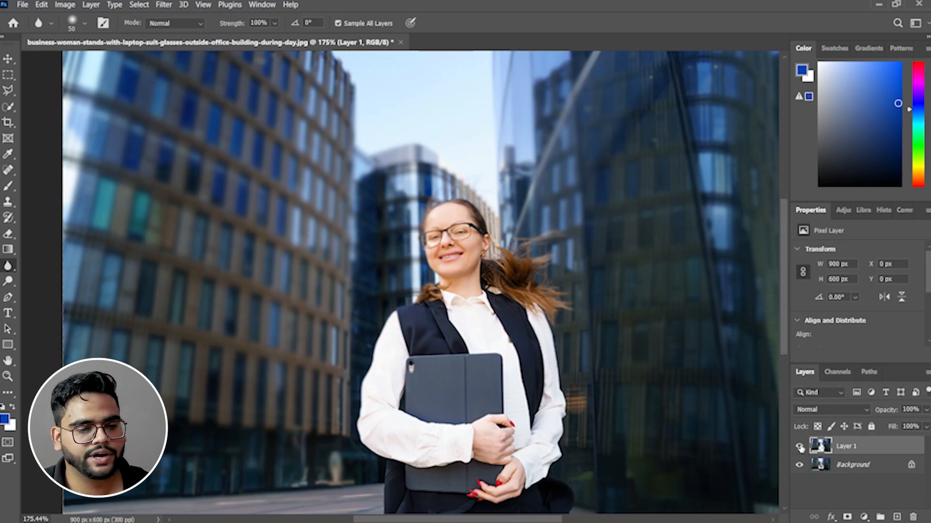
{"action": "left_click", "coordinate": [799, 447]}
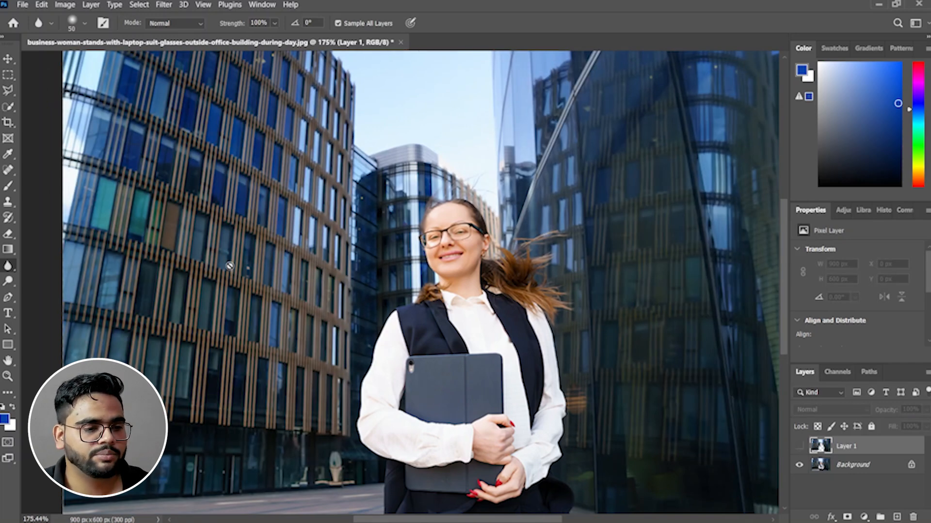
{"action": "left_click", "coordinate": [799, 446]}
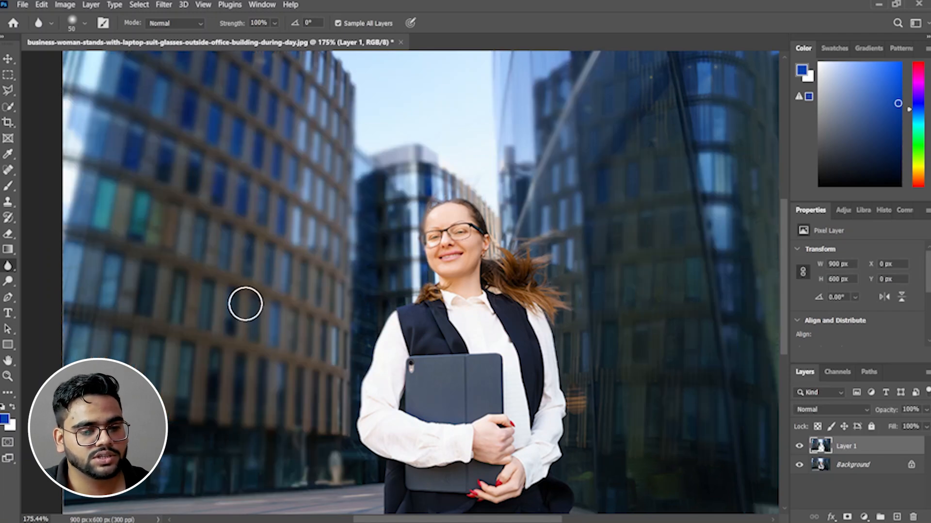
{"action": "left_click", "coordinate": [799, 447]}
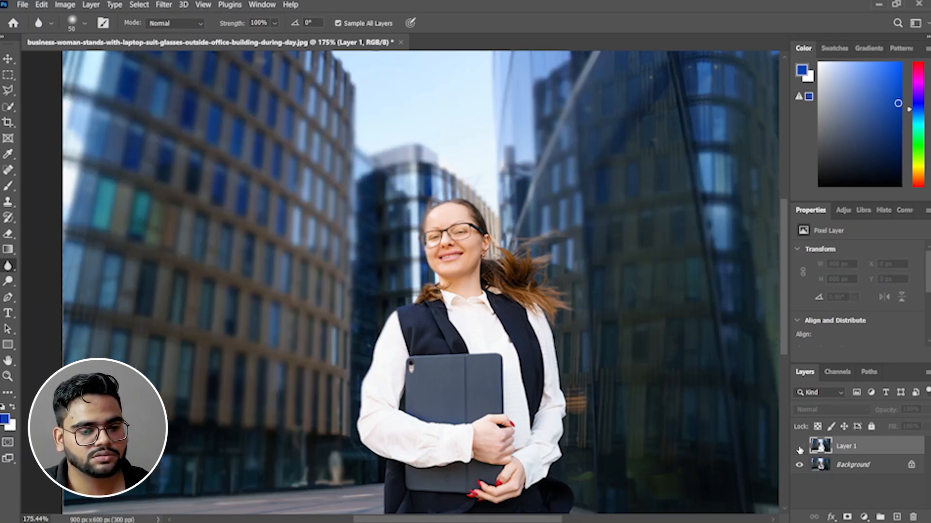
Step: Show Layer 1 again and hide it to compare the blurred photo with the original
{"action": "left_click", "coordinate": [799, 447]}
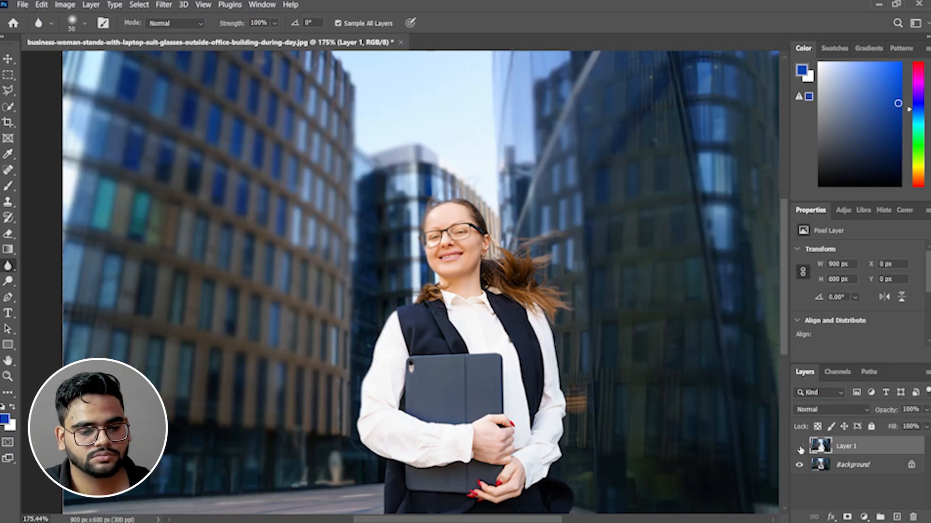
{"action": "left_click", "coordinate": [799, 447]}
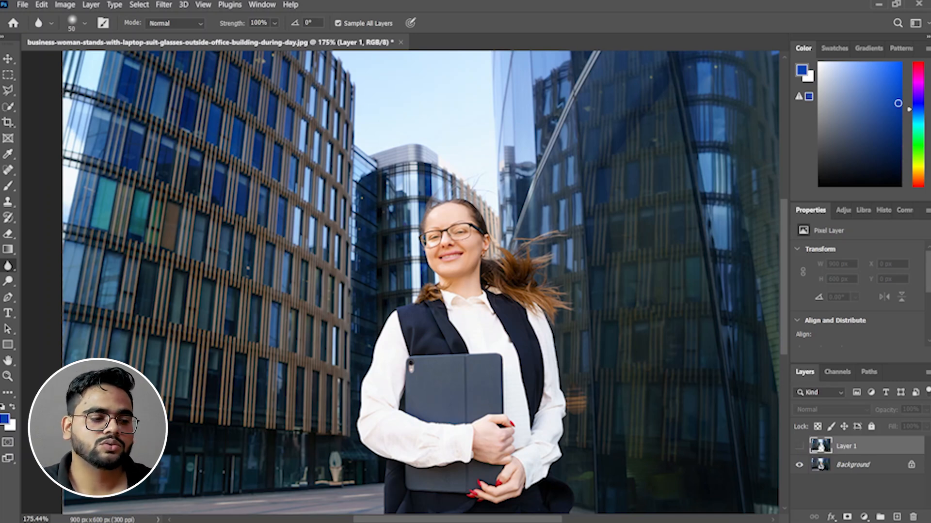
{"action": "left_click", "coordinate": [164, 4]}
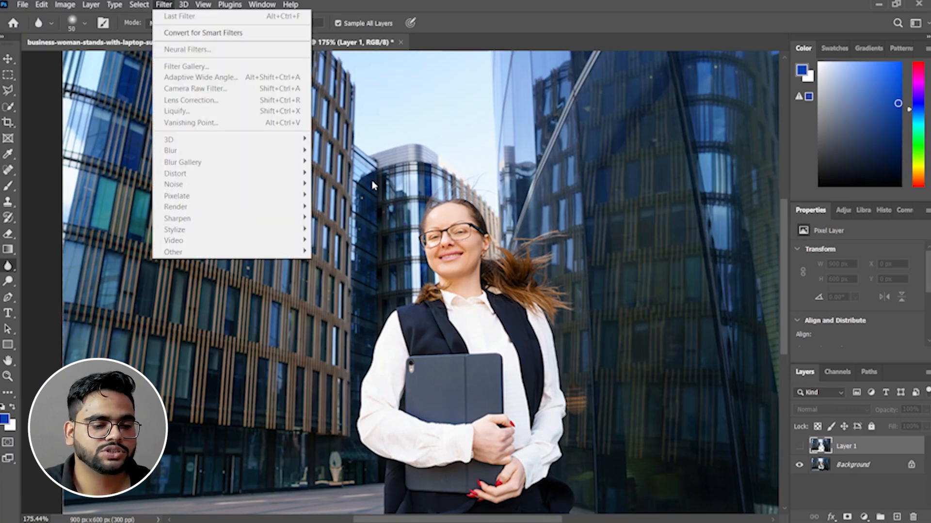
{"action": "left_click", "coordinate": [849, 466]}
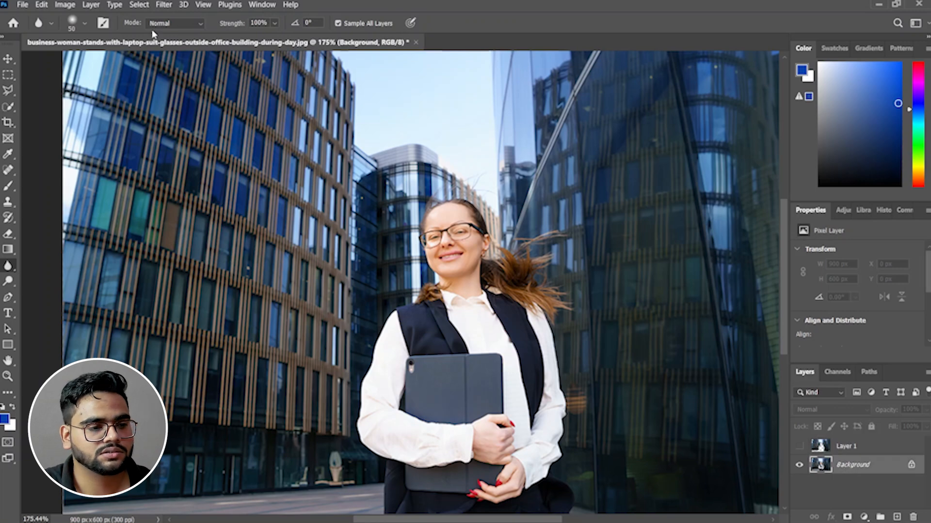
{"action": "left_click", "coordinate": [161, 4]}
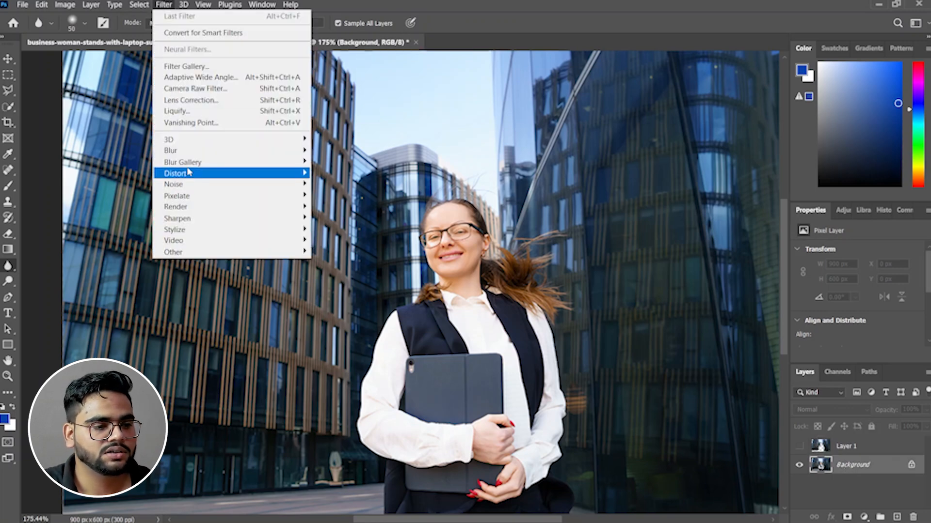
{"action": "mouse_move", "coordinate": [262, 157]}
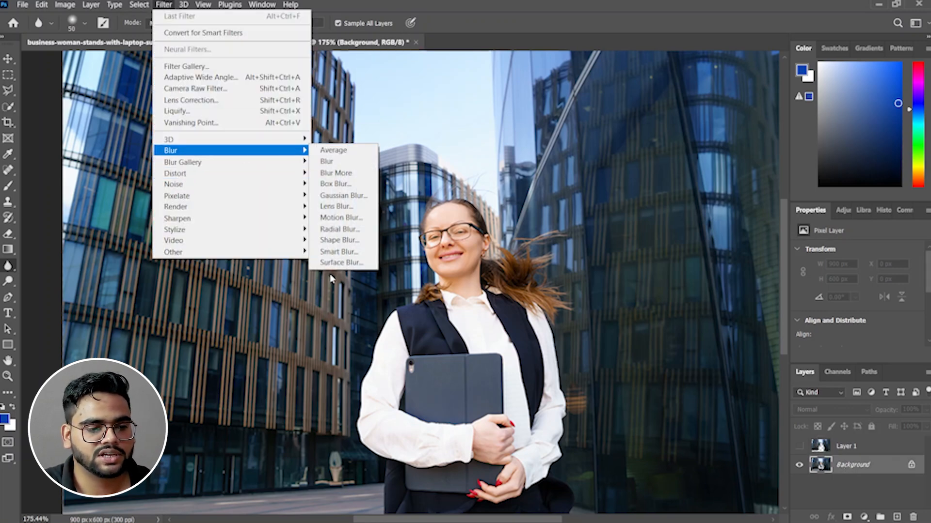
{"action": "mouse_move", "coordinate": [194, 251]}
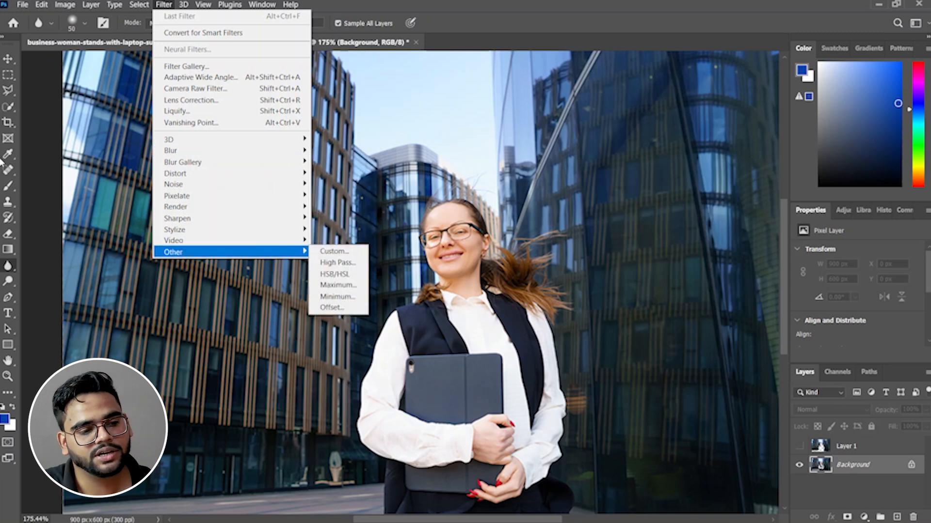
{"action": "left_click", "coordinate": [28, 151]}
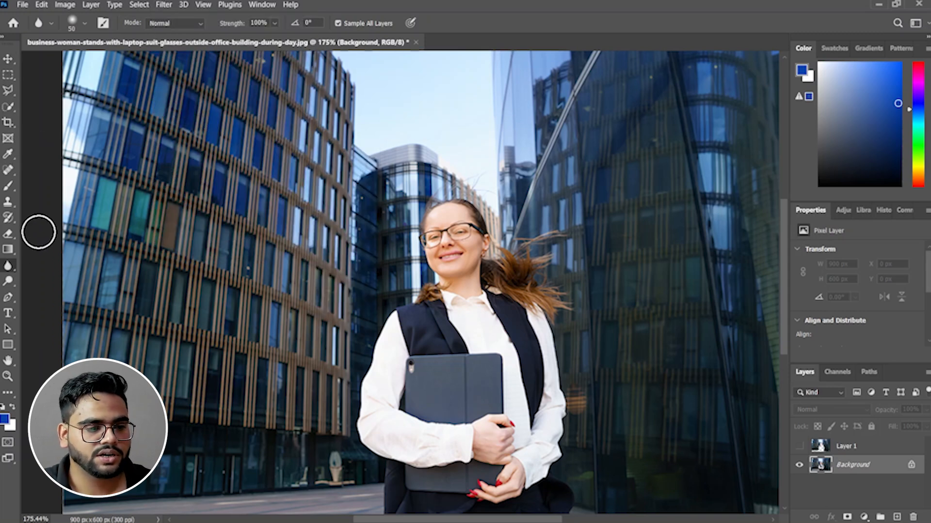
Step: Switch to the Sharpen tool and replace the blurred Layer 1 with a new empty layer above the background
{"action": "right_click", "coordinate": [8, 265]}
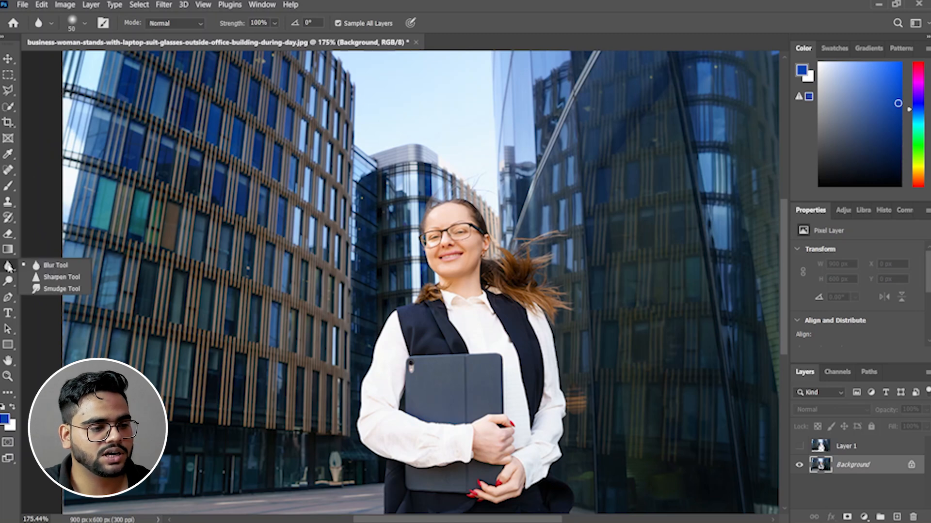
{"action": "left_click", "coordinate": [32, 279]}
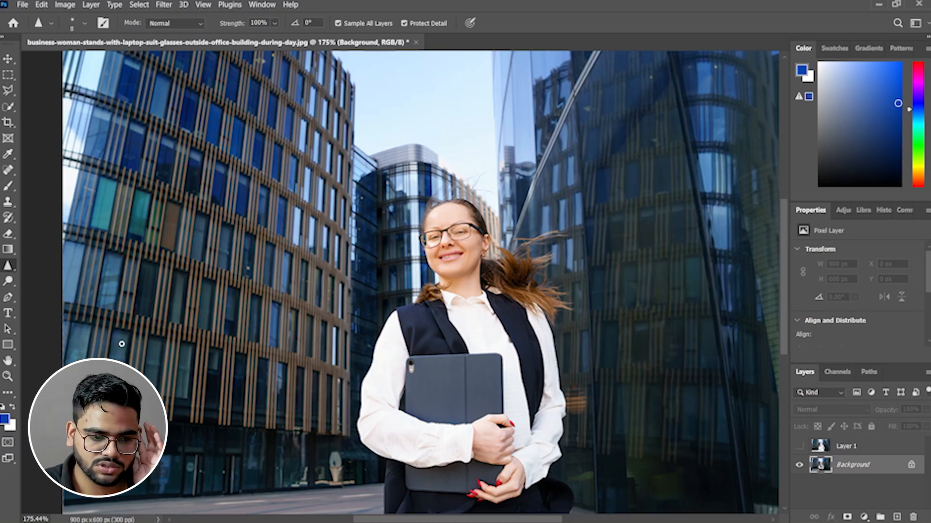
{"action": "left_click", "coordinate": [858, 450]}
{"action": "key", "text": "Delete"}
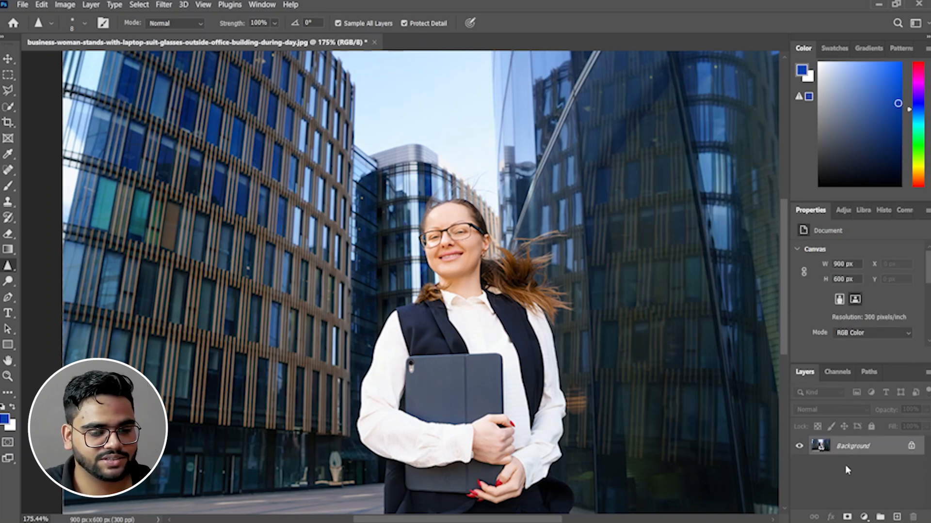
{"action": "left_click", "coordinate": [897, 517]}
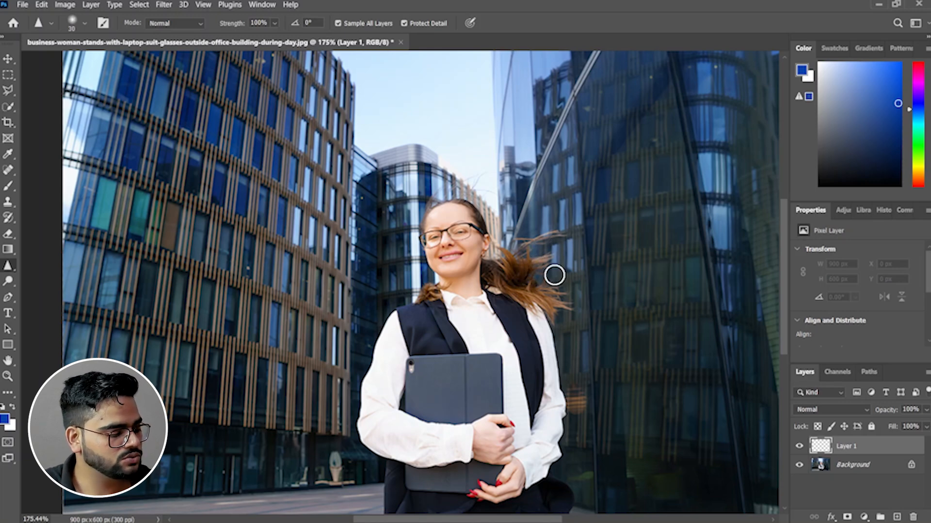
Step: Reduce the sharpen brush to 10 px and sharpen the upper flyaway strands of the woman's hair
{"action": "scroll", "coordinate": [548, 261], "scroll_direction": "up", "scroll_amount": 10}
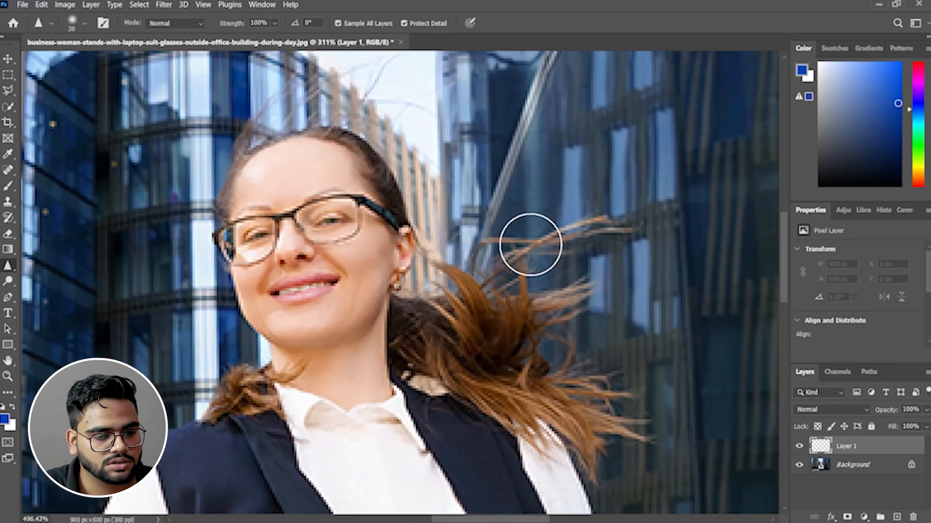
{"action": "scroll", "coordinate": [520, 255], "scroll_direction": "up", "scroll_amount": 1}
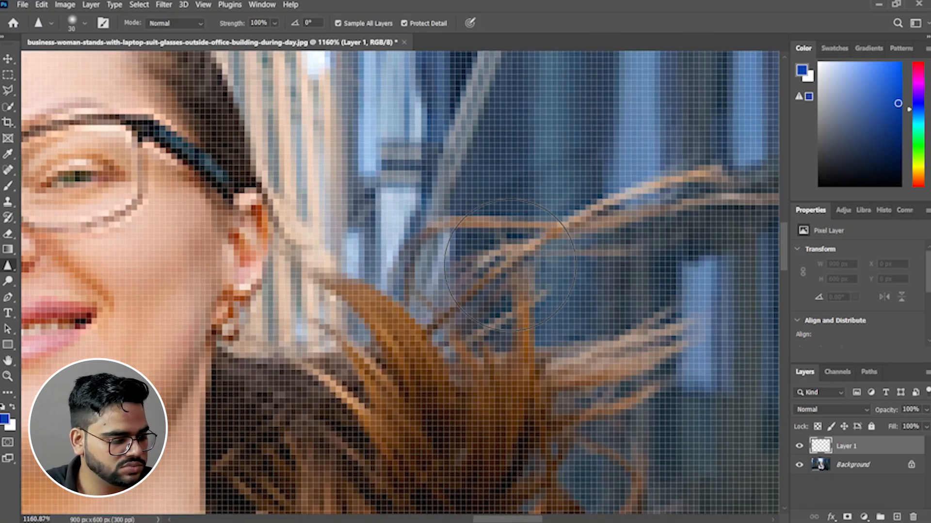
{"action": "key", "text": "bracketleft"}
{"action": "key", "text": "bracketleft"}
{"action": "mouse_move", "coordinate": [438, 327]}
{"action": "left_mouse_down"}
{"action": "mouse_move", "coordinate": [544, 237]}
{"action": "mouse_move", "coordinate": [708, 166]}
{"action": "mouse_move", "coordinate": [620, 210]}
{"action": "left_mouse_up"}
{"action": "mouse_move", "coordinate": [570, 234]}
{"action": "left_mouse_down"}
{"action": "mouse_move", "coordinate": [590, 220]}
{"action": "mouse_move", "coordinate": [756, 199]}
{"action": "left_mouse_up"}
{"action": "mouse_move", "coordinate": [544, 387]}
{"action": "left_mouse_down"}
{"action": "mouse_move", "coordinate": [528, 280]}
{"action": "mouse_move", "coordinate": [530, 376]}
{"action": "mouse_move", "coordinate": [622, 356]}
{"action": "left_mouse_up"}
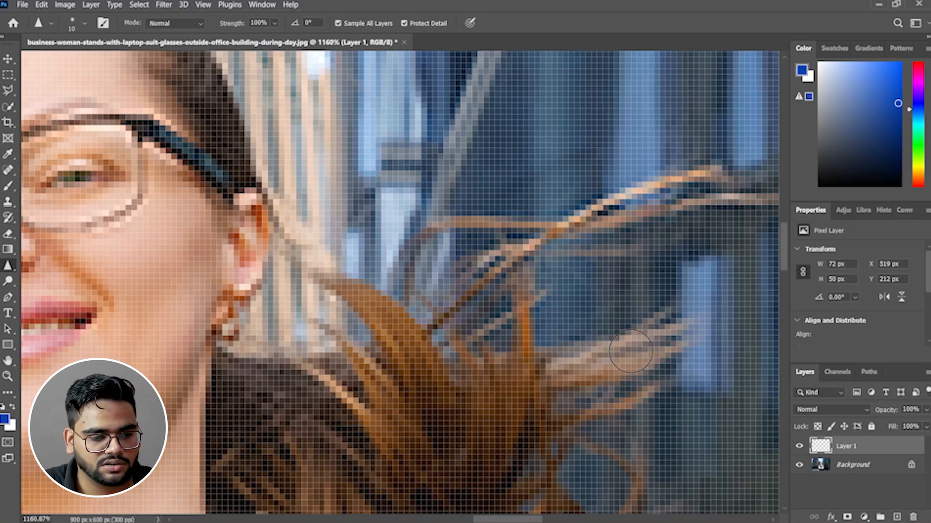
{"action": "mouse_move", "coordinate": [679, 313]}
{"action": "left_mouse_down"}
{"action": "mouse_move", "coordinate": [657, 343]}
{"action": "mouse_move", "coordinate": [601, 380]}
{"action": "mouse_move", "coordinate": [568, 383]}
{"action": "mouse_move", "coordinate": [673, 341]}
{"action": "left_mouse_up"}
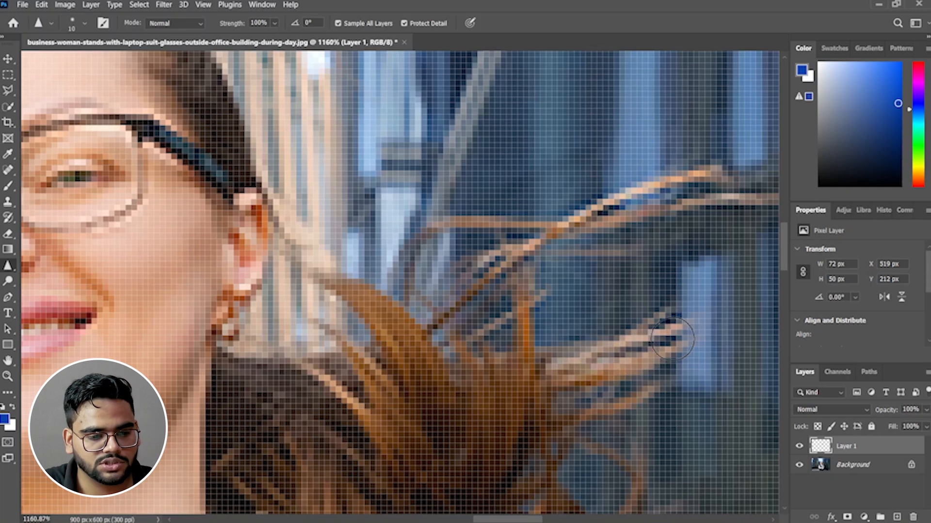
Step: Sharpen the loose strands in the lower part of the woman's windblown hair
{"action": "scroll", "coordinate": [612, 348], "scroll_direction": "down", "scroll_amount": 3}
{"action": "mouse_move", "coordinate": [630, 316]}
{"action": "left_mouse_down"}
{"action": "mouse_move", "coordinate": [567, 359]}
{"action": "mouse_move", "coordinate": [661, 320]}
{"action": "mouse_move", "coordinate": [565, 386]}
{"action": "mouse_move", "coordinate": [583, 381]}
{"action": "mouse_move", "coordinate": [644, 407]}
{"action": "mouse_move", "coordinate": [625, 412]}
{"action": "left_mouse_up"}
{"action": "scroll", "coordinate": [619, 413], "scroll_direction": "down", "scroll_amount": 5}
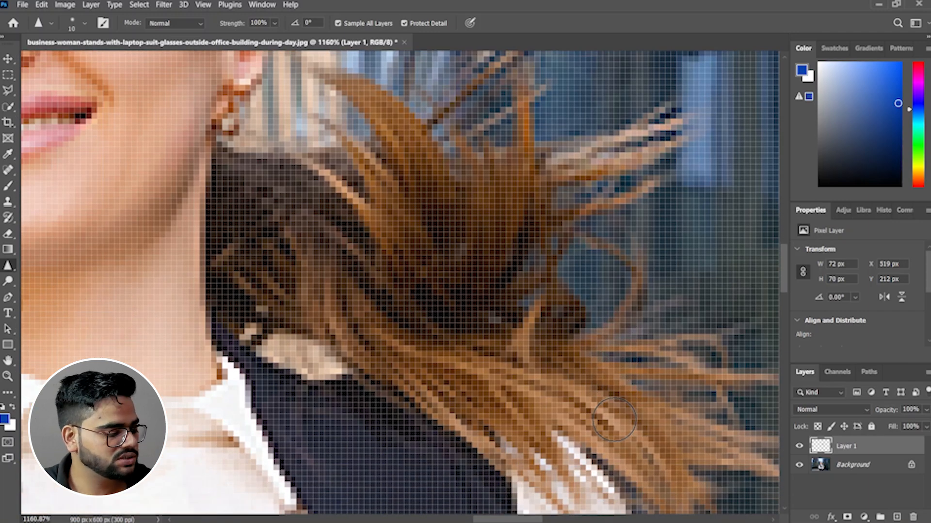
{"action": "left_click_drag", "start_coordinate": [629, 376], "coordinate": [468, 350]}
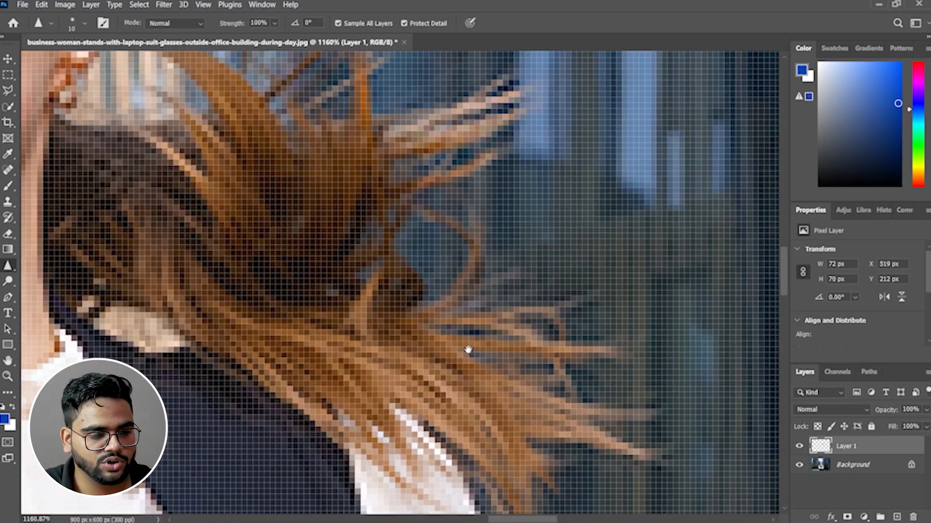
{"action": "mouse_move", "coordinate": [523, 339]}
{"action": "left_mouse_down"}
{"action": "mouse_move", "coordinate": [562, 348]}
{"action": "mouse_move", "coordinate": [544, 401]}
{"action": "mouse_move", "coordinate": [554, 407]}
{"action": "left_mouse_up"}
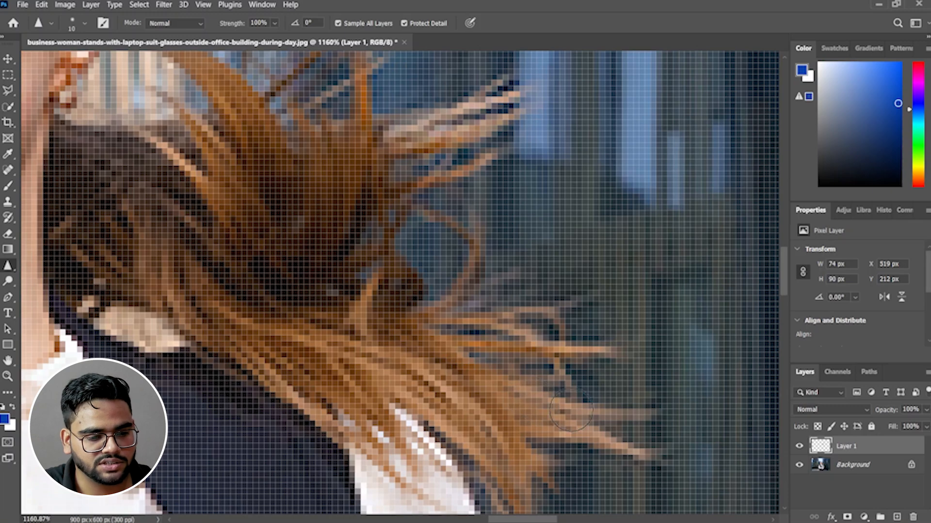
{"action": "mouse_move", "coordinate": [635, 417]}
{"action": "left_mouse_down"}
{"action": "mouse_move", "coordinate": [569, 426]}
{"action": "mouse_move", "coordinate": [644, 461]}
{"action": "mouse_move", "coordinate": [533, 407]}
{"action": "mouse_move", "coordinate": [645, 405]}
{"action": "mouse_move", "coordinate": [640, 456]}
{"action": "mouse_move", "coordinate": [600, 426]}
{"action": "mouse_move", "coordinate": [555, 423]}
{"action": "mouse_move", "coordinate": [556, 416]}
{"action": "mouse_move", "coordinate": [599, 430]}
{"action": "left_mouse_up"}
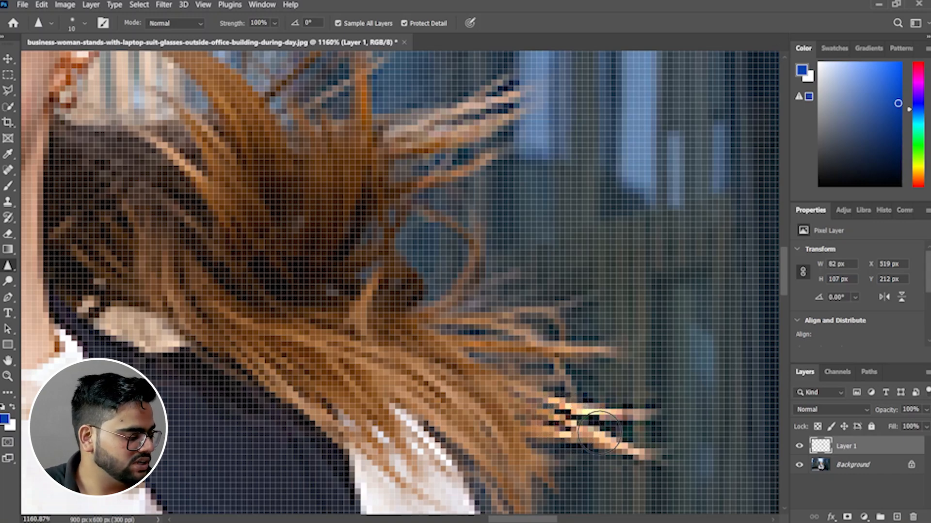
Step: Sharpen the outermost lower hair tips more lightly, along with the strands running over the woman's shoulder
{"action": "scroll", "coordinate": [592, 427], "scroll_direction": "down", "scroll_amount": 3}
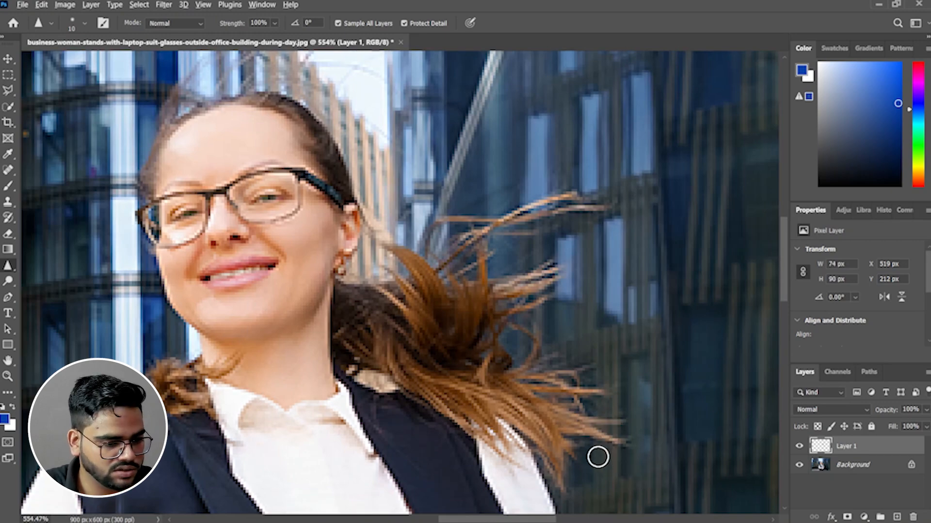
{"action": "scroll", "coordinate": [599, 451], "scroll_direction": "up", "scroll_amount": 2}
{"action": "scroll", "coordinate": [600, 452], "scroll_direction": "up", "scroll_amount": 1}
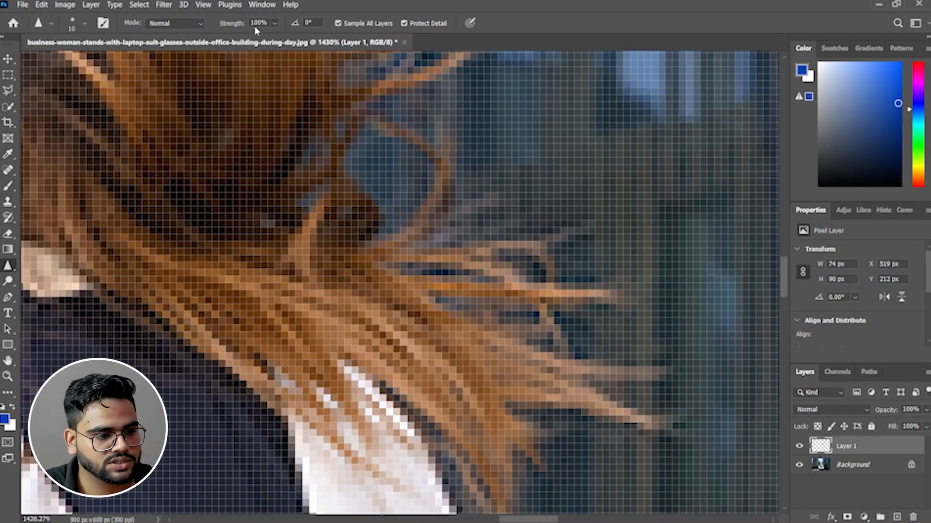
{"action": "left_click_drag", "start_coordinate": [583, 387], "coordinate": [665, 421]}
{"action": "left_click_drag", "start_coordinate": [548, 373], "coordinate": [671, 372]}
{"action": "left_click_drag", "start_coordinate": [568, 395], "coordinate": [682, 436]}
{"action": "left_click_drag", "start_coordinate": [169, 316], "coordinate": [383, 430]}
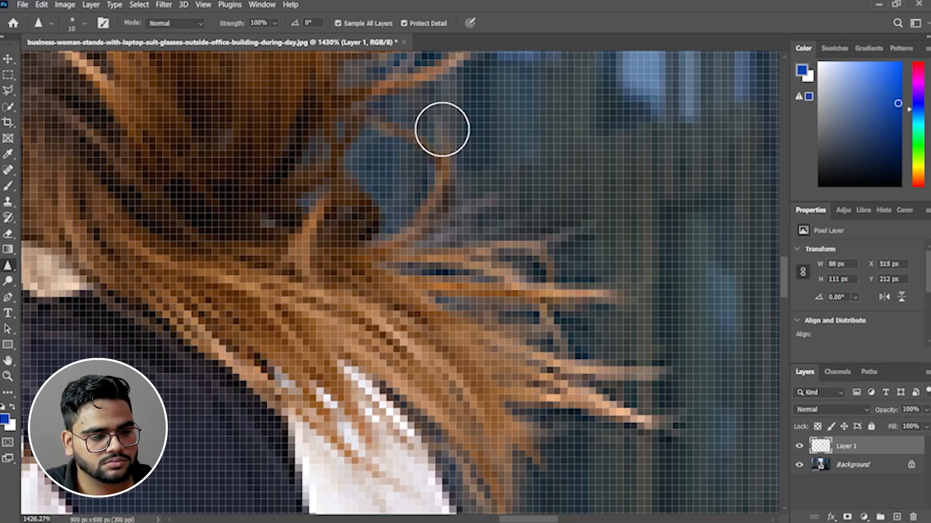
{"action": "scroll", "coordinate": [451, 349], "scroll_direction": "down", "scroll_amount": 5}
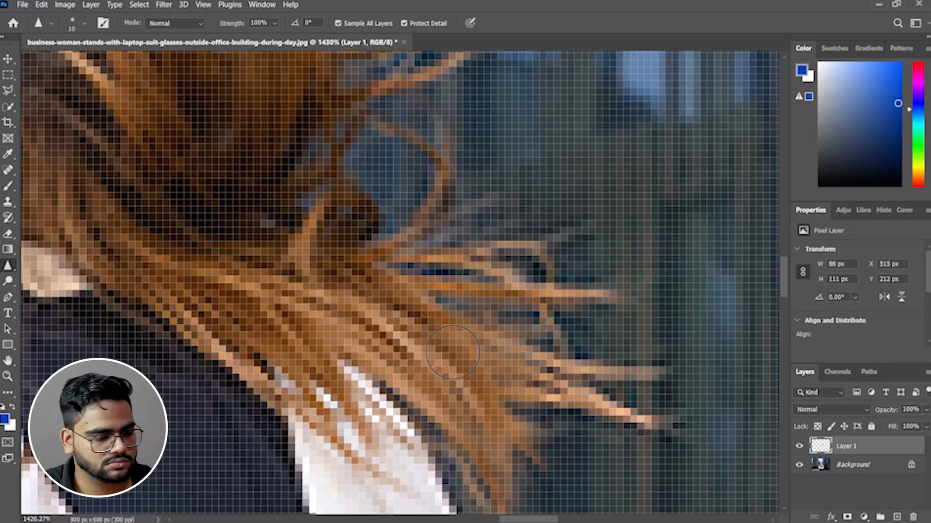
Step: Toggle Layer 1's visibility repeatedly to compare the hair with and without sharpening
{"action": "scroll", "coordinate": [464, 378], "scroll_direction": "down", "scroll_amount": 3}
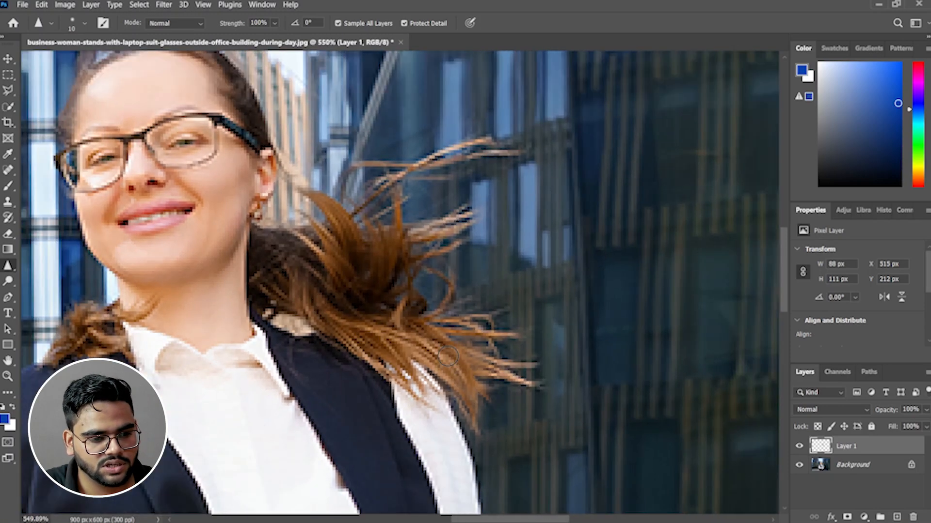
{"action": "scroll", "coordinate": [459, 370], "scroll_direction": "up", "scroll_amount": 4}
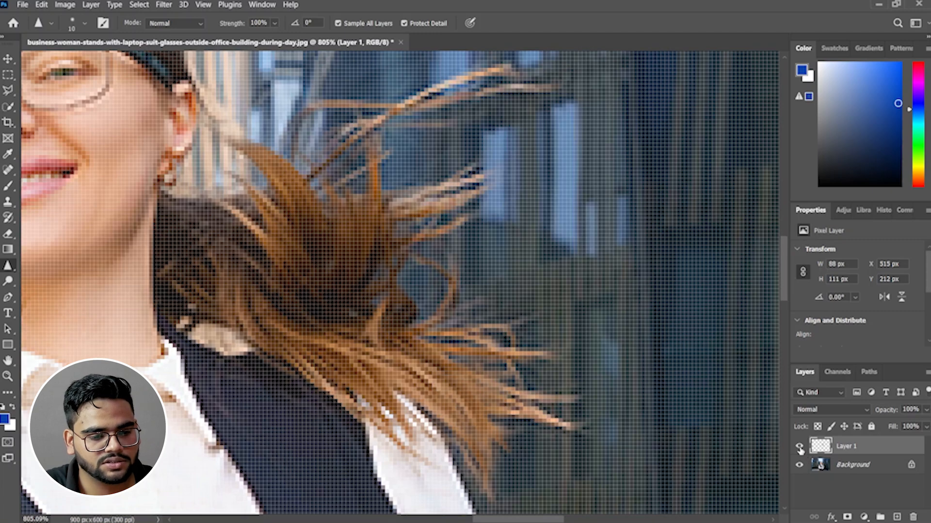
{"action": "left_click", "coordinate": [799, 447]}
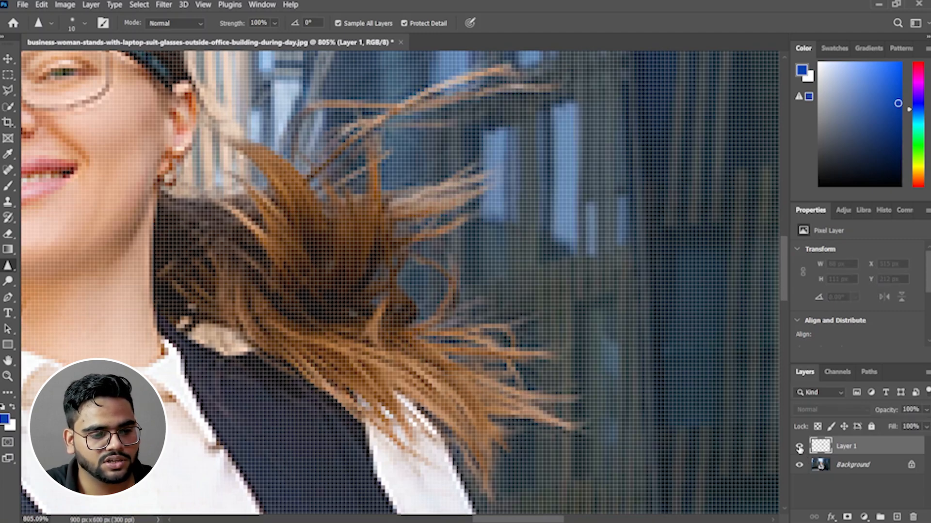
{"action": "left_click", "coordinate": [799, 448]}
{"action": "left_click", "coordinate": [799, 449]}
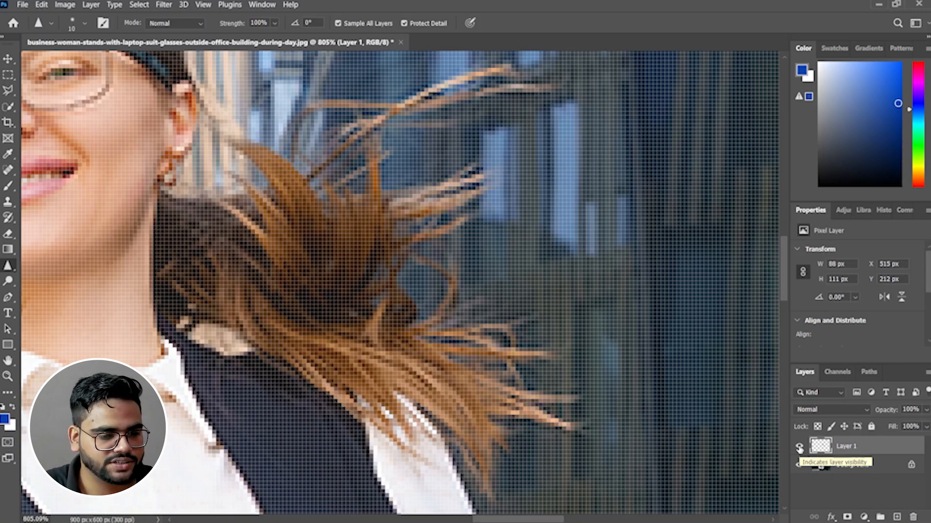
{"action": "left_click", "coordinate": [800, 449]}
{"action": "left_click", "coordinate": [800, 449]}
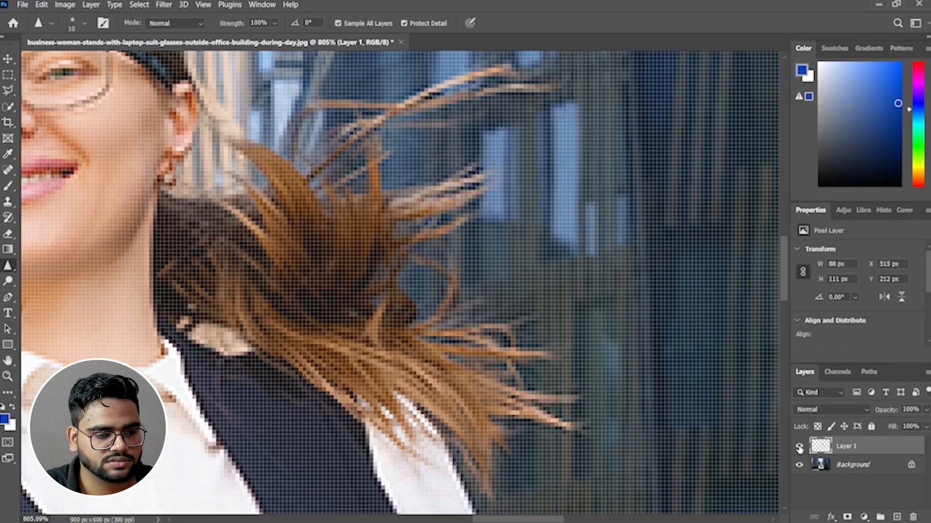
{"action": "left_click", "coordinate": [799, 449]}
{"action": "left_click", "coordinate": [799, 449]}
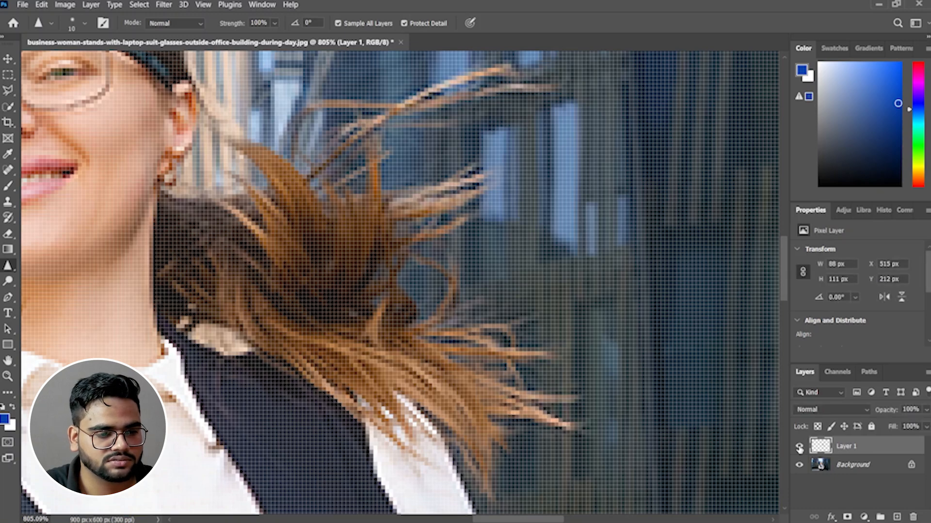
{"action": "left_click", "coordinate": [799, 449]}
Step: Show Layer 1 again and sharpen the eye behind the glasses with a 5 px brush at 100% strength
{"action": "scroll", "coordinate": [88, 291], "scroll_direction": "up", "scroll_amount": 5}
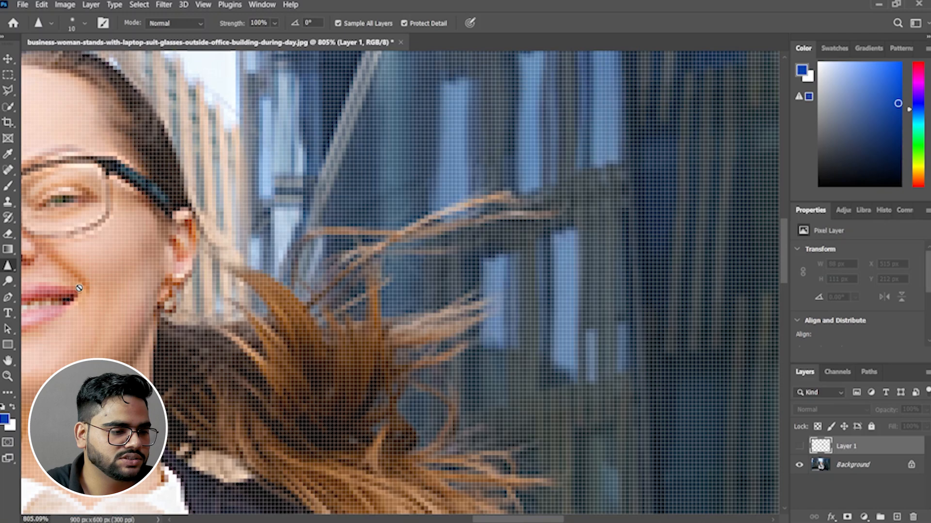
{"action": "scroll", "coordinate": [86, 287], "scroll_direction": "left", "scroll_amount": 2}
{"action": "scroll", "coordinate": [109, 223], "scroll_direction": "up", "scroll_amount": 5}
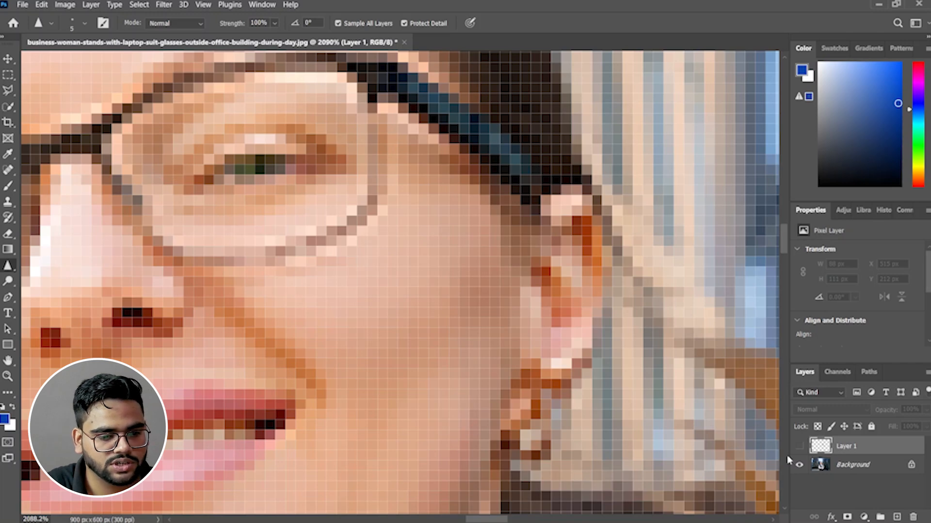
{"action": "left_click", "coordinate": [800, 447]}
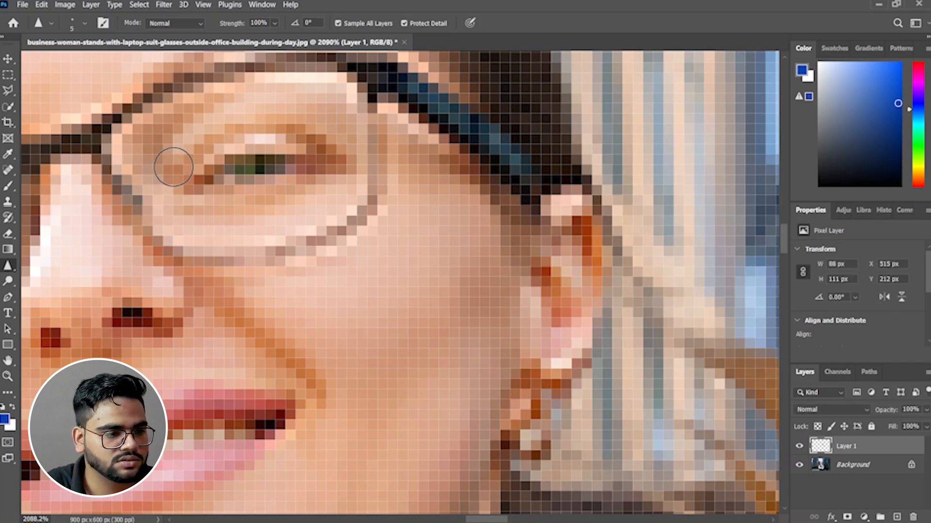
{"action": "mouse_move", "coordinate": [200, 146]}
{"action": "left_mouse_down"}
{"action": "mouse_move", "coordinate": [243, 131]}
{"action": "mouse_move", "coordinate": [316, 131]}
{"action": "mouse_move", "coordinate": [352, 145]}
{"action": "left_mouse_up"}
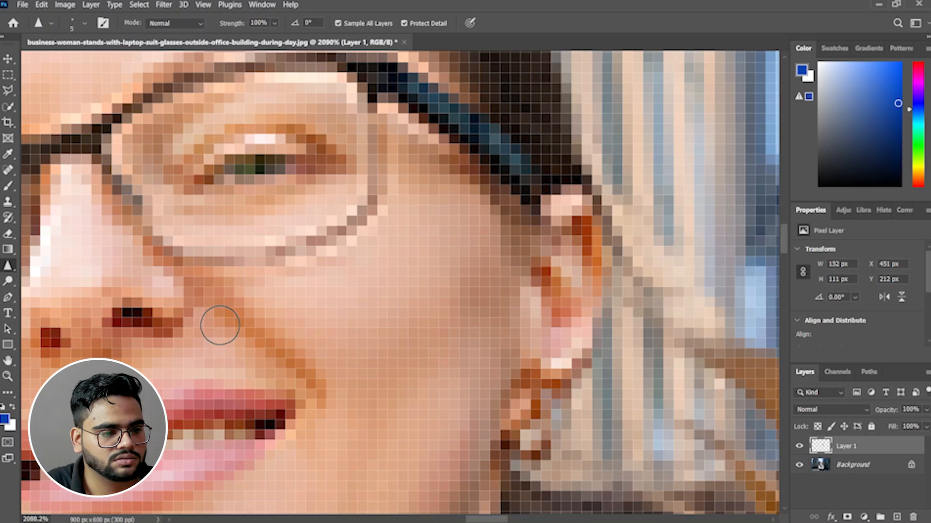
{"action": "mouse_move", "coordinate": [196, 123]}
{"action": "left_mouse_down"}
{"action": "mouse_move", "coordinate": [222, 112]}
{"action": "mouse_move", "coordinate": [293, 117]}
{"action": "mouse_move", "coordinate": [273, 211]}
{"action": "mouse_move", "coordinate": [317, 323]}
{"action": "mouse_move", "coordinate": [404, 162]}
{"action": "mouse_move", "coordinate": [424, 156]}
{"action": "left_mouse_up"}
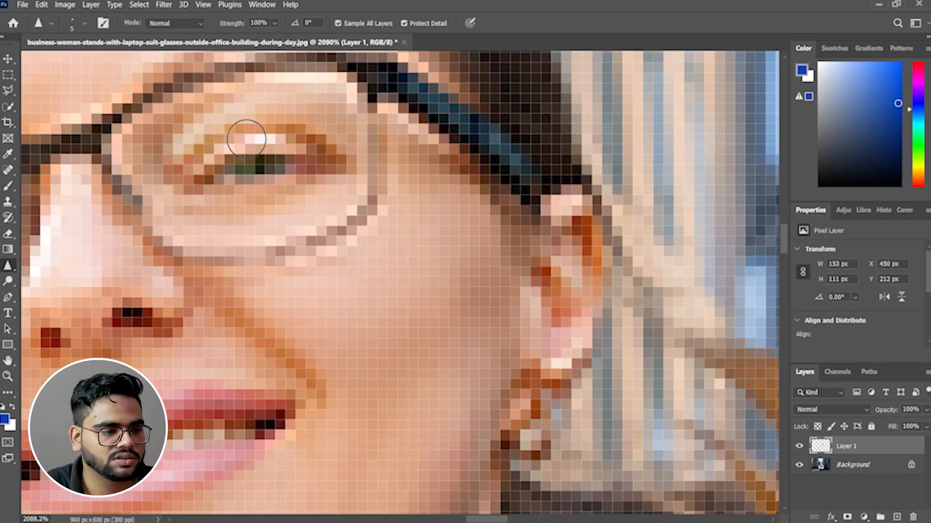
Step: Toggle Layer 1's visibility to compare the woman's face and hair with and without sharpening
{"action": "scroll", "coordinate": [112, 281], "scroll_direction": "down", "scroll_amount": 10}
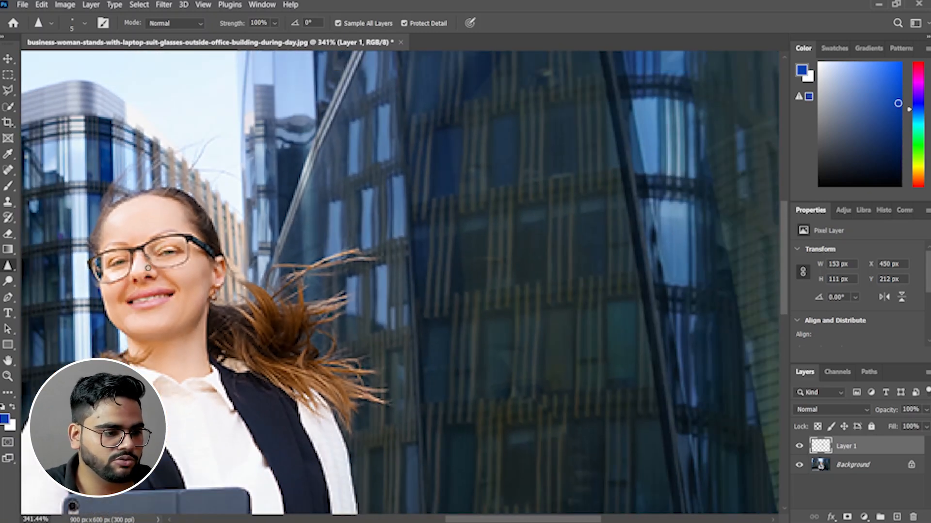
{"action": "left_click", "coordinate": [799, 447]}
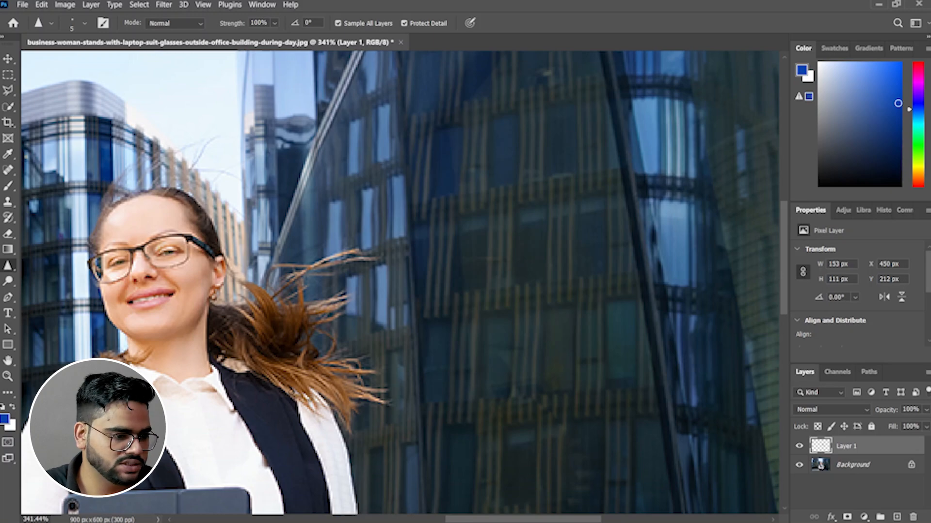
{"action": "scroll", "coordinate": [156, 326], "scroll_direction": "up", "scroll_amount": 6}
{"action": "left_click_drag", "start_coordinate": [170, 370], "coordinate": [228, 382]}
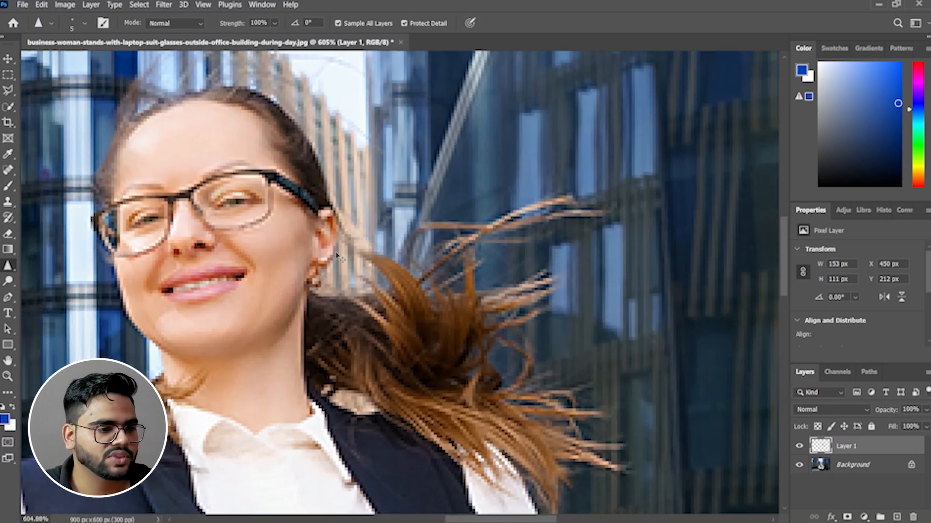
Step: Create a new 2000 x 2000 px document at 72 pixels/inch with a white background
{"action": "left_click", "coordinate": [20, 5]}
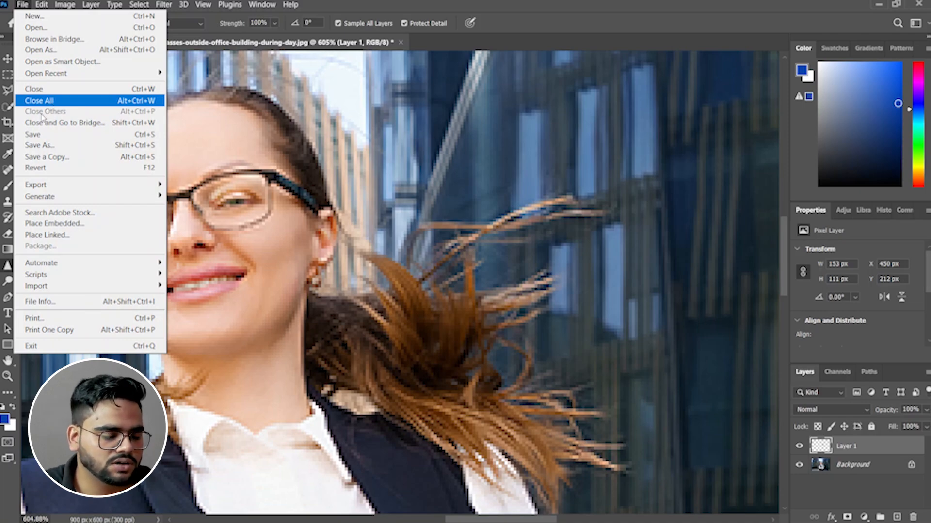
{"action": "left_click", "coordinate": [24, 17]}
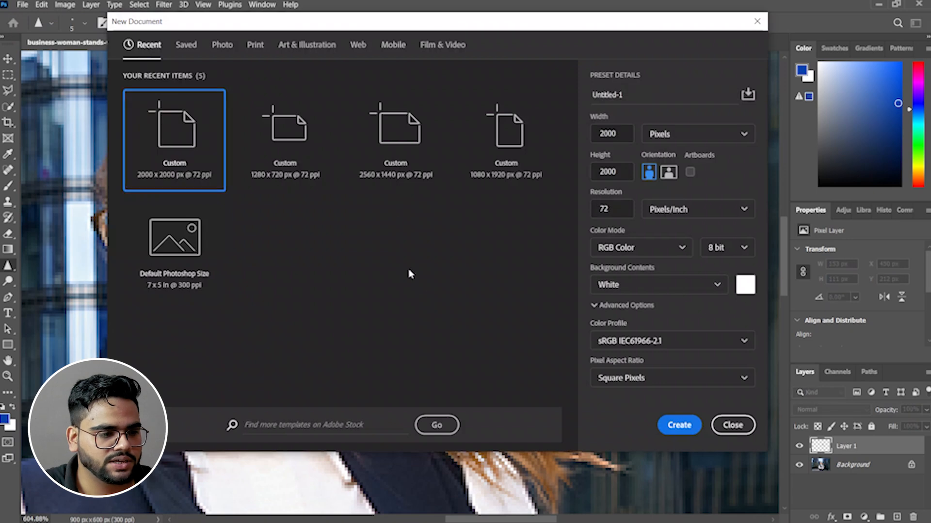
{"action": "key", "text": "Return"}
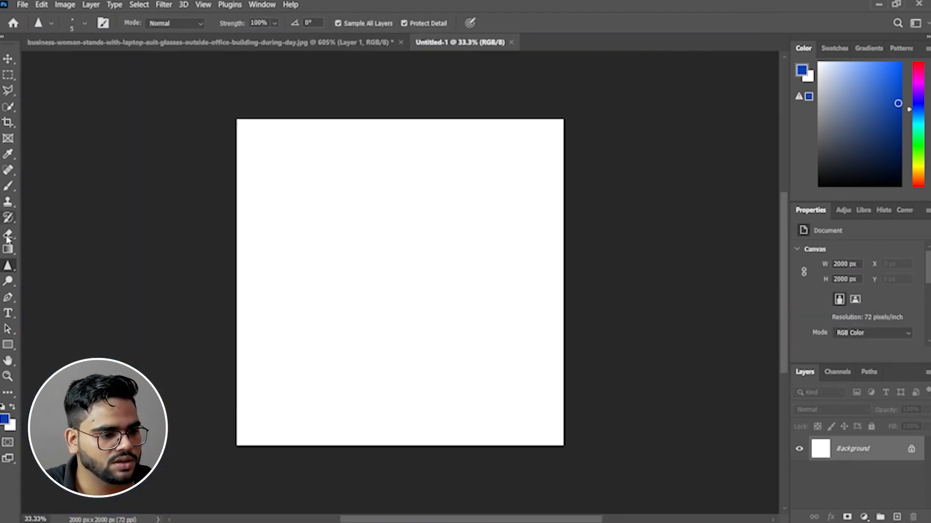
Step: Paint a thick blue zigzag band across the upper half of the canvas with the Brush tool at 250 px
{"action": "right_click", "coordinate": [7, 186]}
{"action": "left_click", "coordinate": [44, 185]}
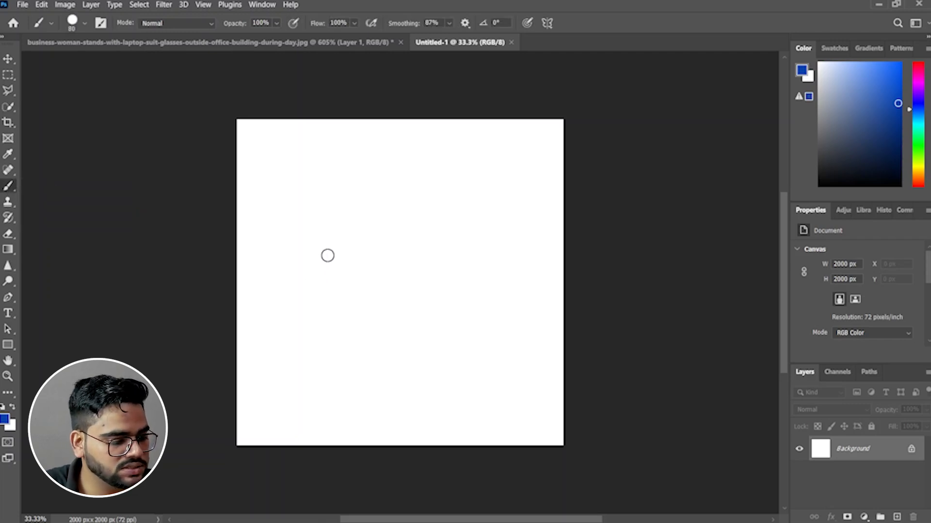
{"action": "key", "text": "bracketright"}
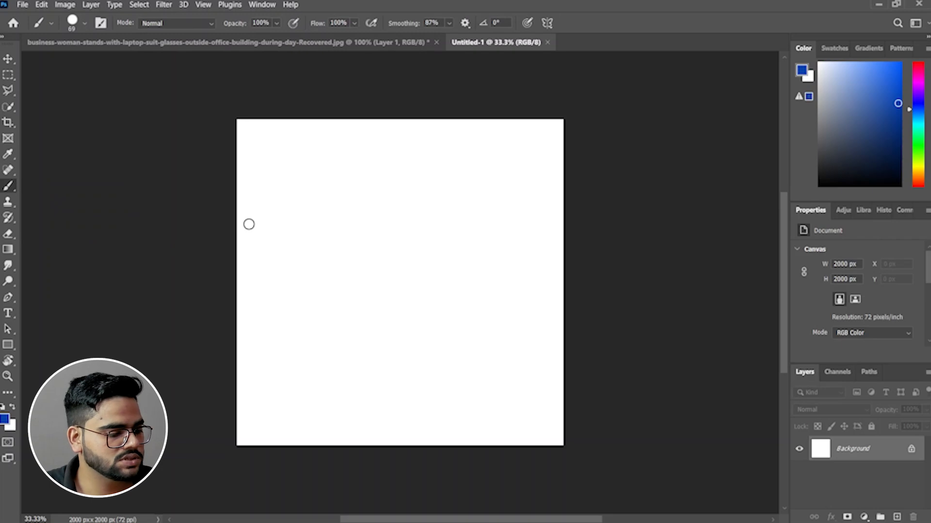
{"action": "key", "text": "bracketright"}
{"action": "key", "text": "bracketright"}
{"action": "key", "text": "bracketright"}
{"action": "key", "text": "bracketright"}
{"action": "key", "text": "bracketright"}
{"action": "mouse_move", "coordinate": [272, 215]}
{"action": "left_mouse_down"}
{"action": "mouse_move", "coordinate": [524, 217]}
{"action": "mouse_move", "coordinate": [492, 229]}
{"action": "mouse_move", "coordinate": [283, 237]}
{"action": "mouse_move", "coordinate": [266, 248]}
{"action": "mouse_move", "coordinate": [535, 246]}
{"action": "mouse_move", "coordinate": [412, 274]}
{"action": "mouse_move", "coordinate": [235, 266]}
{"action": "left_mouse_up"}
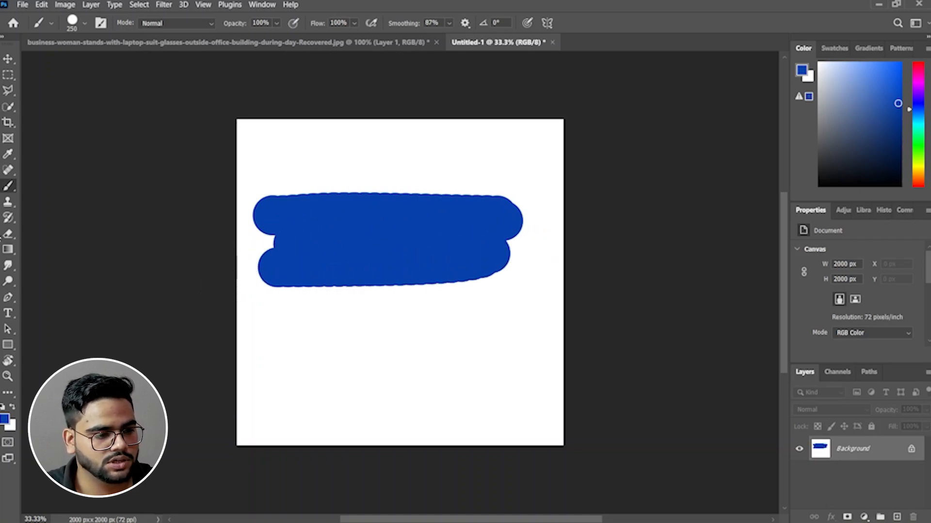
Step: Set the foreground colour to turquoise (H 168, S 84, B 82) and paint a second band directly below the blue one
{"action": "left_click", "coordinate": [5, 419]}
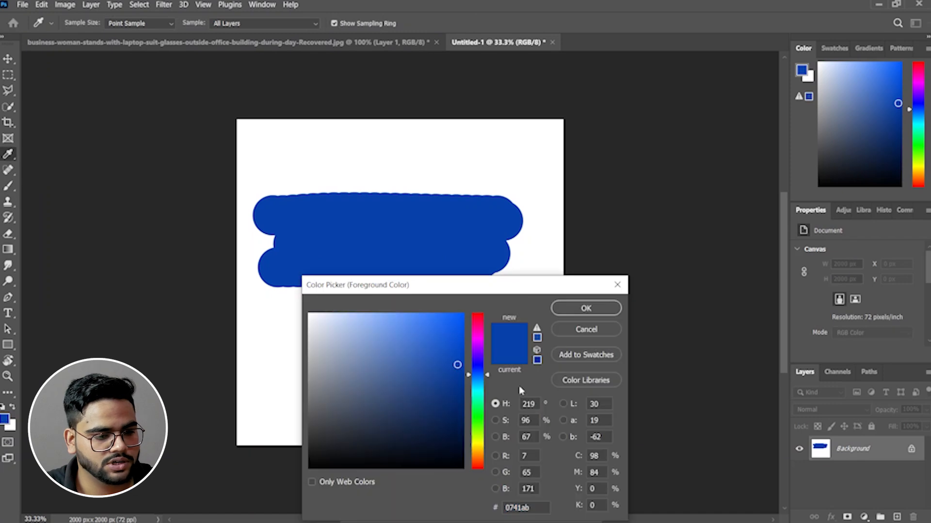
{"action": "left_click_drag", "start_coordinate": [476, 388], "coordinate": [478, 397]}
{"action": "left_click", "coordinate": [440, 340]}
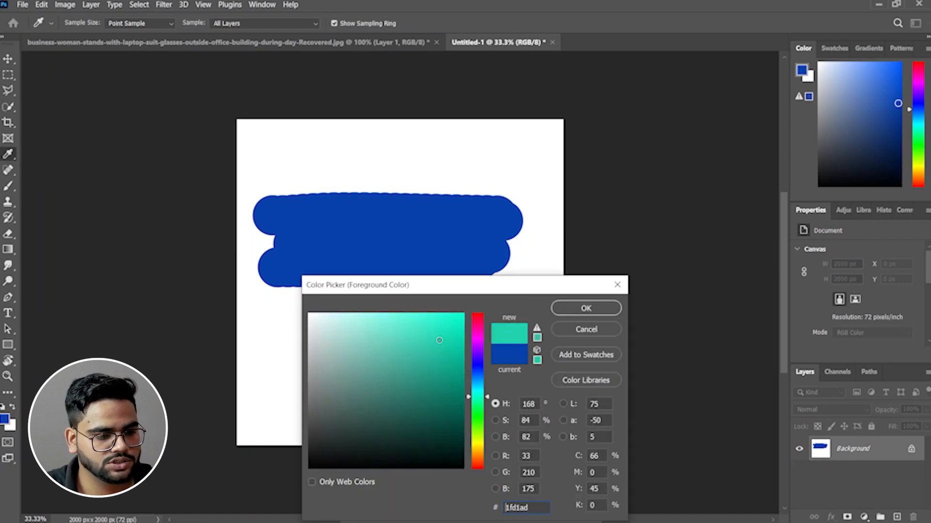
{"action": "left_click", "coordinate": [568, 315]}
{"action": "mouse_move", "coordinate": [286, 298]}
{"action": "left_mouse_down"}
{"action": "mouse_move", "coordinate": [515, 292]}
{"action": "mouse_move", "coordinate": [432, 318]}
{"action": "mouse_move", "coordinate": [280, 329]}
{"action": "mouse_move", "coordinate": [345, 326]}
{"action": "mouse_move", "coordinate": [494, 347]}
{"action": "mouse_move", "coordinate": [502, 344]}
{"action": "mouse_move", "coordinate": [234, 353]}
{"action": "left_mouse_up"}
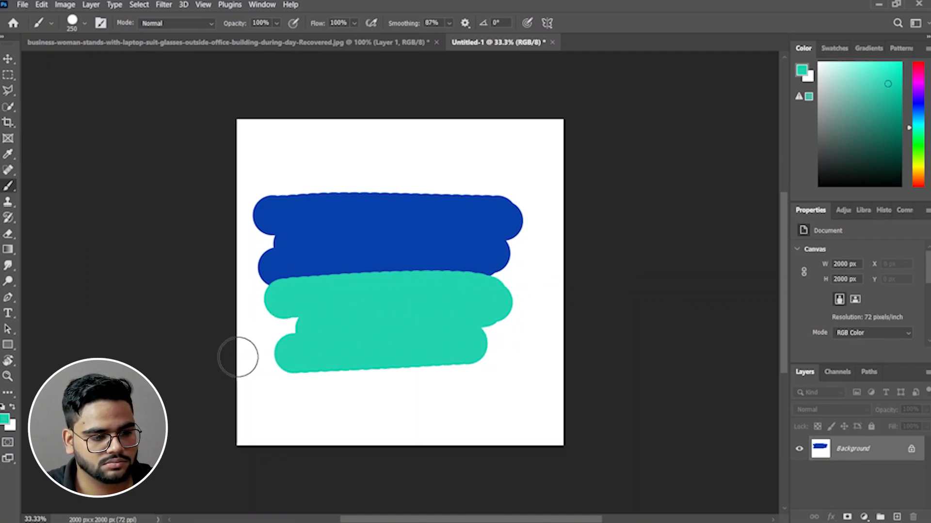
{"action": "left_click", "coordinate": [8, 58]}
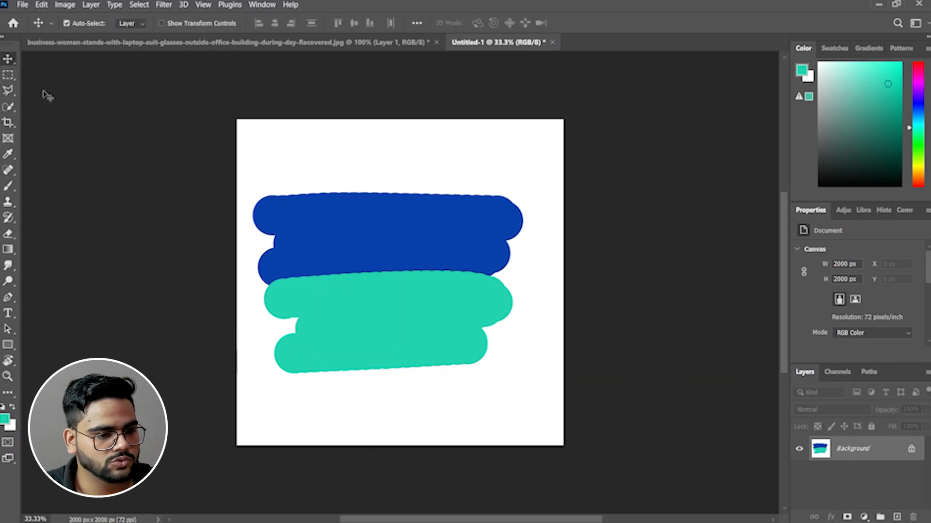
Step: Activate the Smudge tool and add a new empty layer above the Background
{"action": "right_click", "coordinate": [5, 270]}
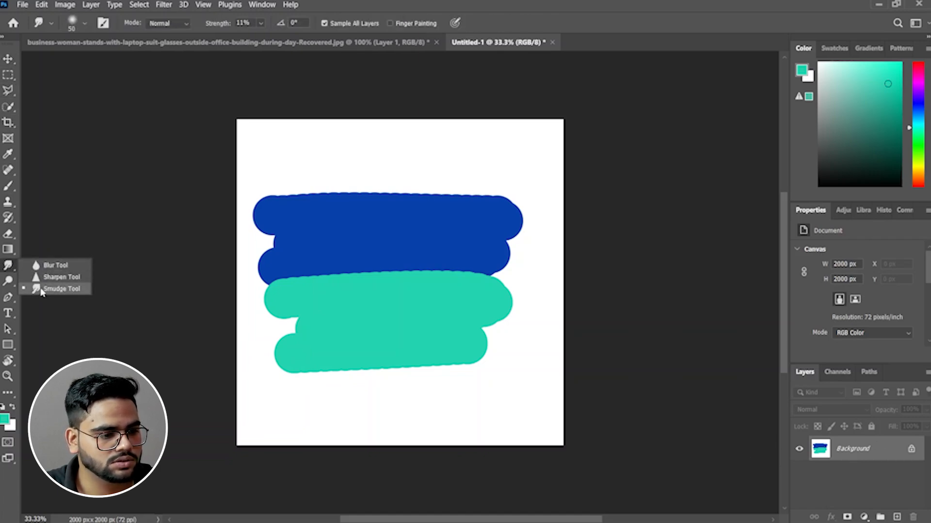
{"action": "left_click", "coordinate": [41, 287]}
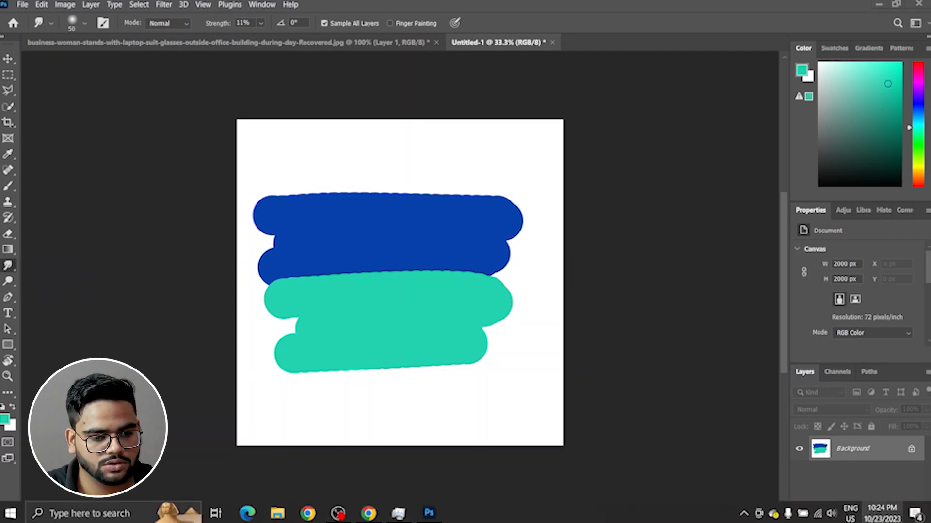
{"action": "left_click", "coordinate": [882, 506]}
{"action": "left_click", "coordinate": [593, 164]}
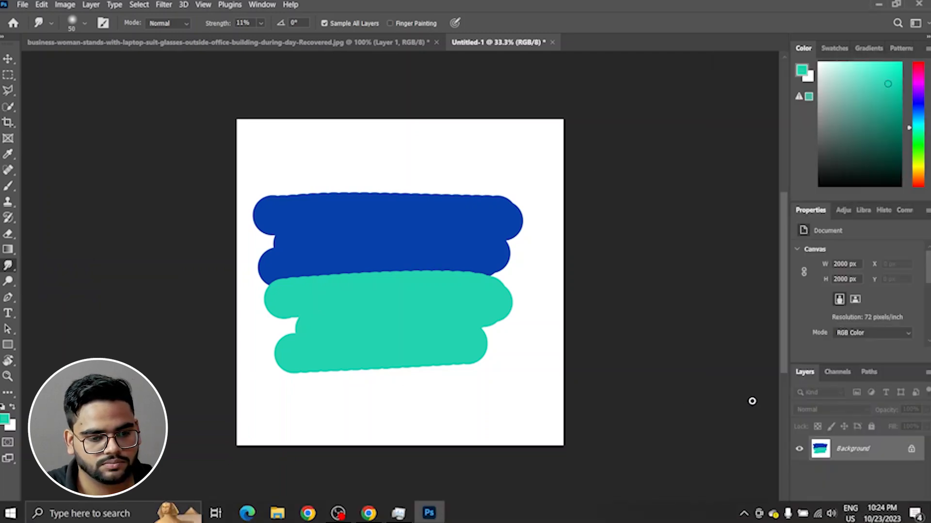
{"action": "left_click", "coordinate": [897, 516]}
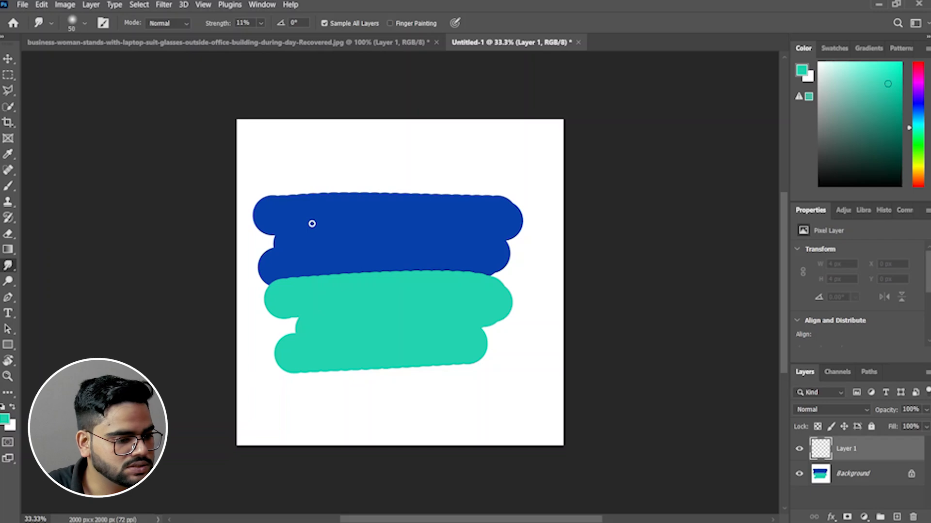
Step: Smudge the boundary between the blue and turquoise bands on Layer 1 with a 400 px brush at 100% strength
{"action": "key", "text": "bracketright"}
{"action": "key", "text": "bracketright"}
{"action": "key", "text": "bracketright"}
{"action": "key", "text": "bracketright"}
{"action": "key", "text": "bracketright"}
{"action": "key", "text": "bracketright"}
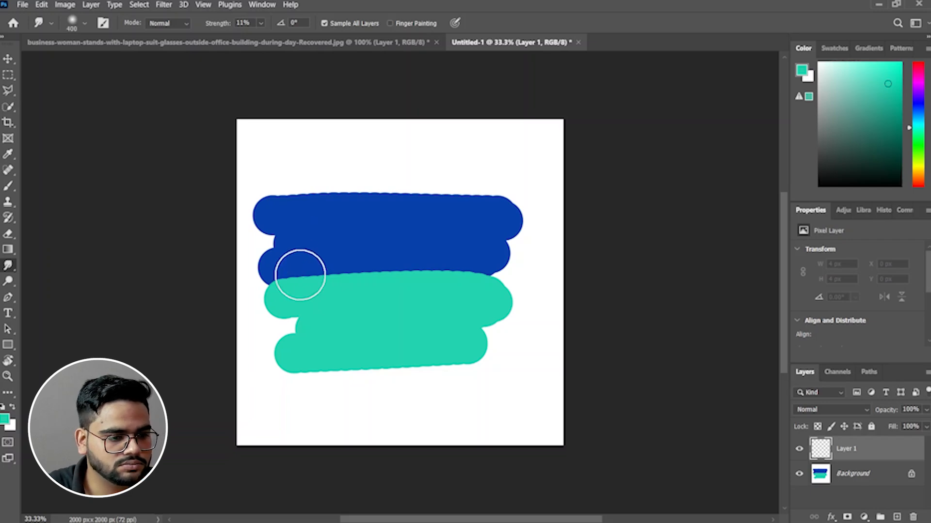
{"action": "left_click", "coordinate": [262, 23]}
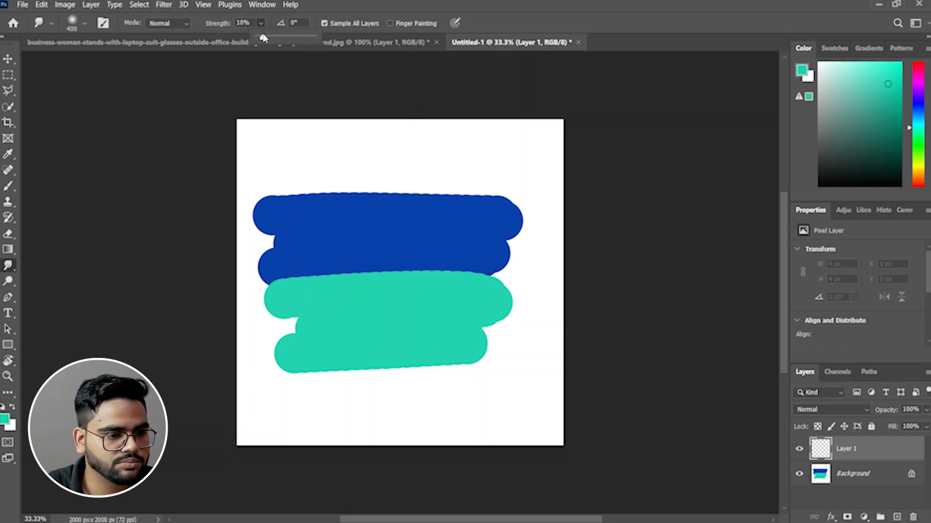
{"action": "left_click_drag", "start_coordinate": [312, 38], "coordinate": [316, 38]}
{"action": "left_click_drag", "start_coordinate": [279, 307], "coordinate": [365, 291]}
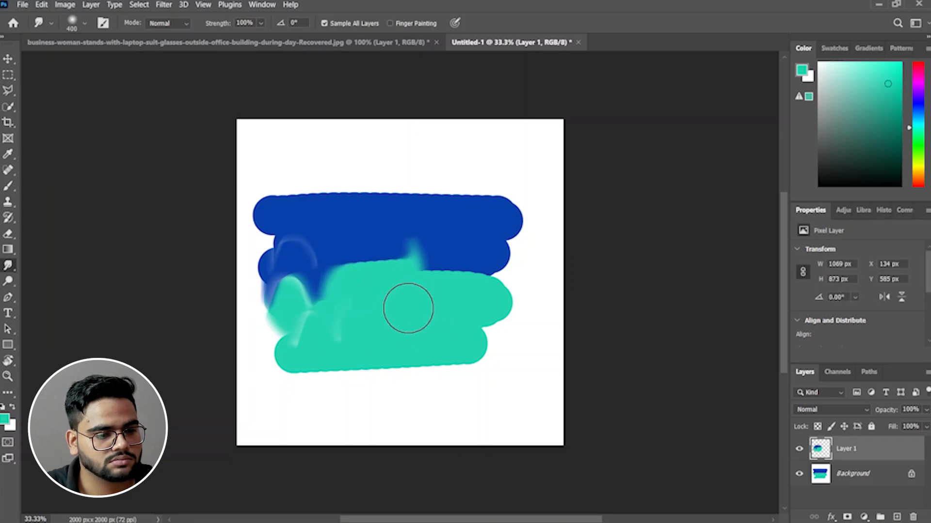
{"action": "mouse_move", "coordinate": [412, 294]}
{"action": "left_mouse_down"}
{"action": "mouse_move", "coordinate": [441, 259]}
{"action": "mouse_move", "coordinate": [434, 287]}
{"action": "mouse_move", "coordinate": [407, 290]}
{"action": "mouse_move", "coordinate": [367, 253]}
{"action": "left_mouse_up"}
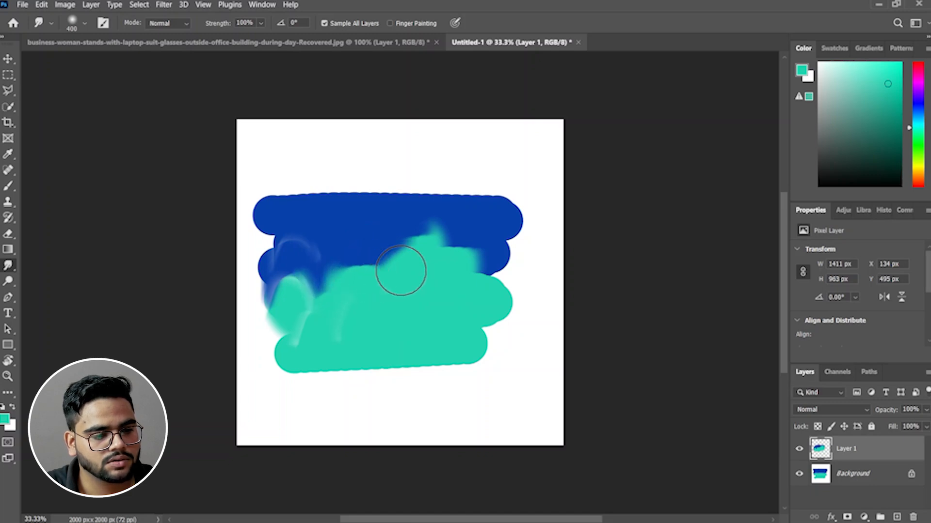
{"action": "mouse_move", "coordinate": [407, 278]}
{"action": "left_mouse_down"}
{"action": "mouse_move", "coordinate": [482, 271]}
{"action": "mouse_move", "coordinate": [482, 282]}
{"action": "left_mouse_up"}
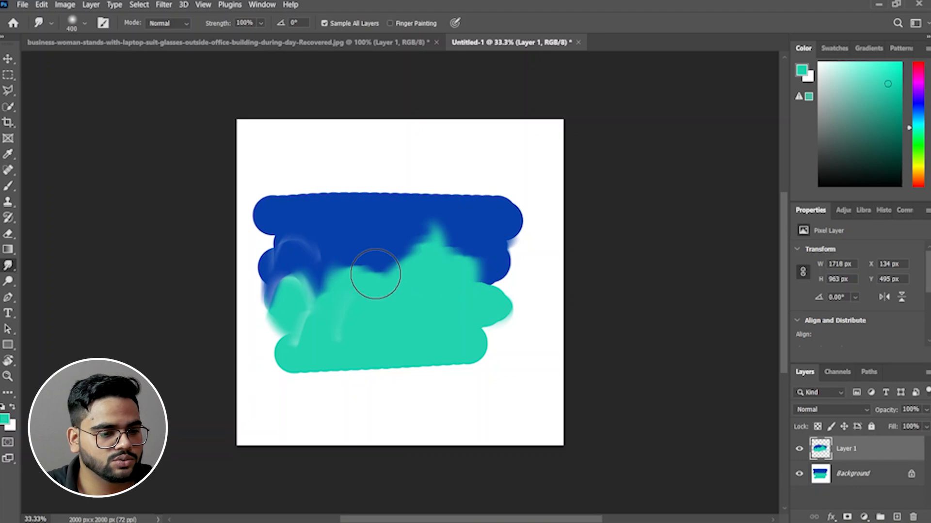
{"action": "mouse_move", "coordinate": [405, 347]}
{"action": "left_mouse_down"}
{"action": "mouse_move", "coordinate": [309, 292]}
{"action": "mouse_move", "coordinate": [329, 303]}
{"action": "left_mouse_up"}
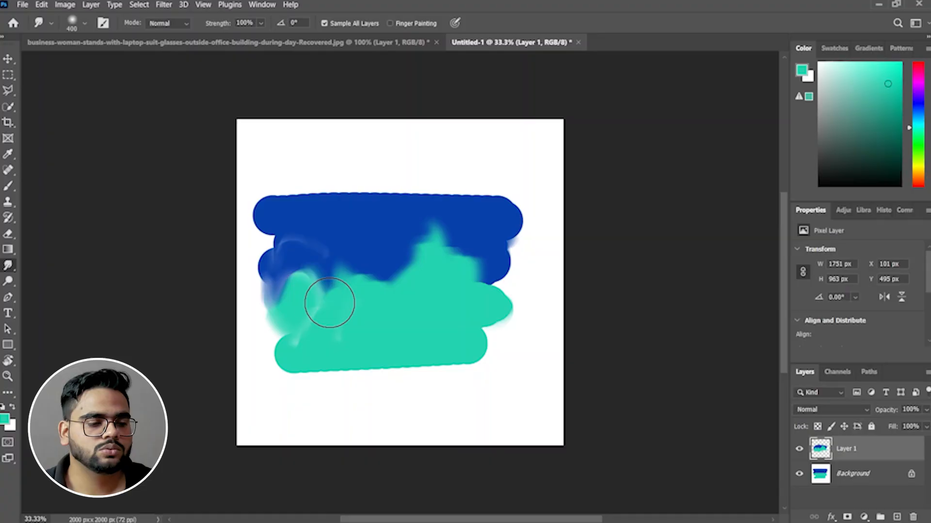
Step: Return to the businesswoman photo and brush over the office building on its left side with the Blur tool at 175 px, 100% strength
{"action": "left_click", "coordinate": [9, 266]}
{"action": "left_click", "coordinate": [53, 265]}
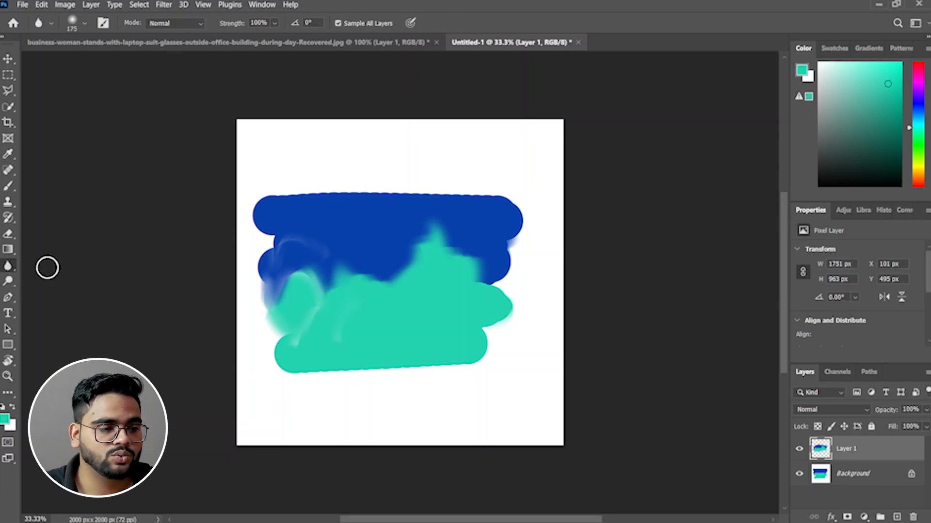
{"action": "left_click", "coordinate": [202, 42]}
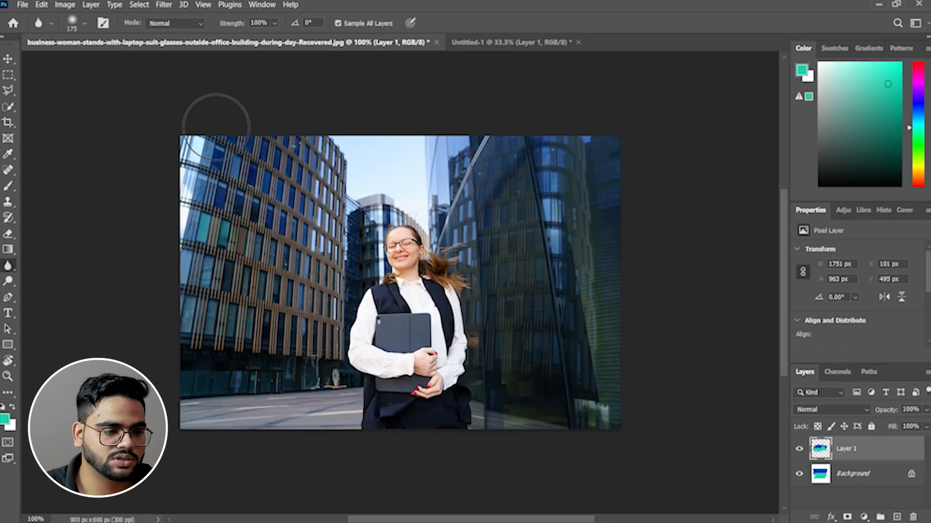
{"action": "mouse_move", "coordinate": [297, 304]}
{"action": "left_mouse_down"}
{"action": "mouse_move", "coordinate": [249, 315]}
{"action": "mouse_move", "coordinate": [247, 291]}
{"action": "mouse_move", "coordinate": [268, 262]}
{"action": "left_mouse_up"}
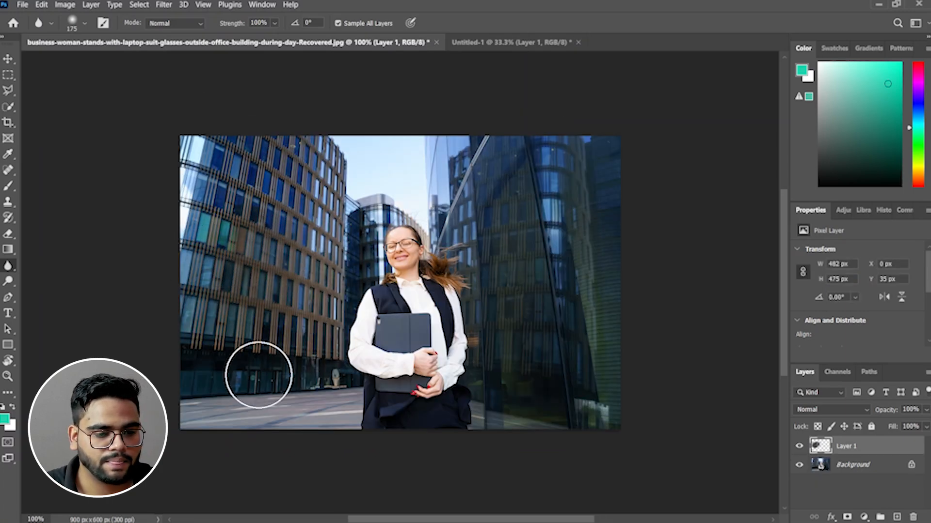
Step: Close the Untitled-1 smudge practice document without saving it
{"action": "left_click", "coordinate": [579, 43]}
{"action": "left_click", "coordinate": [485, 208]}
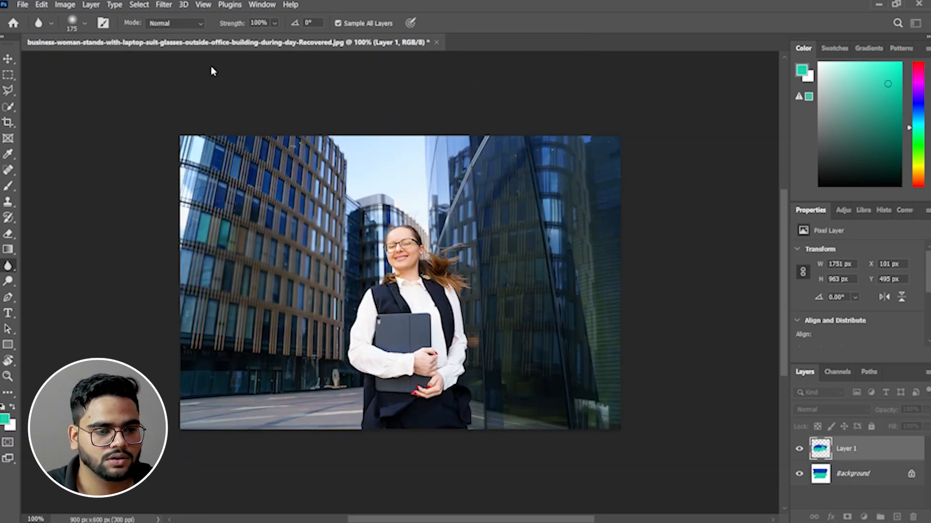